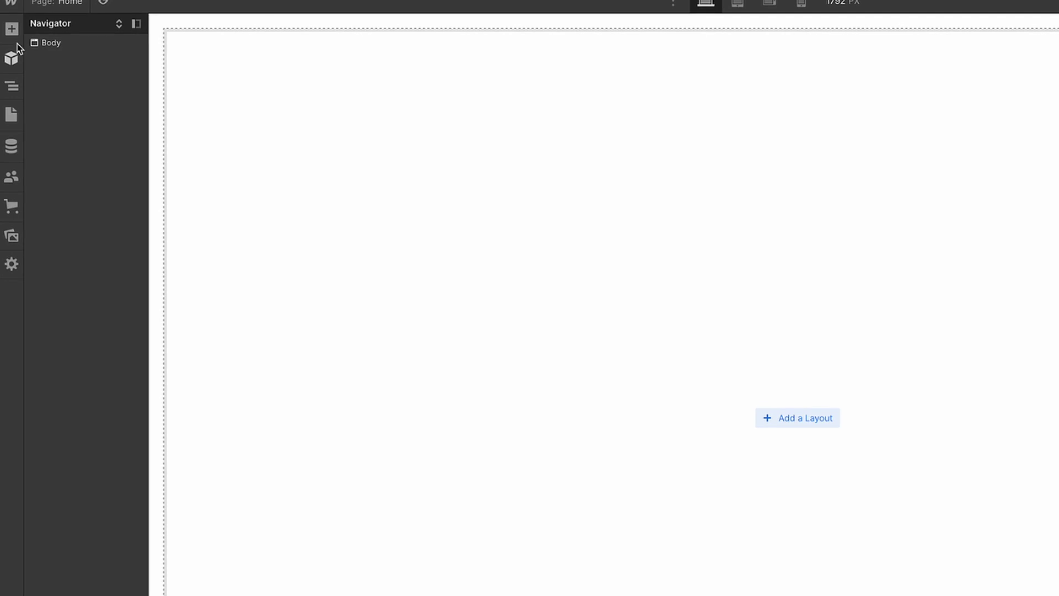
Step: Add a div block to the page body and give it the class "container"
click(14, 33)
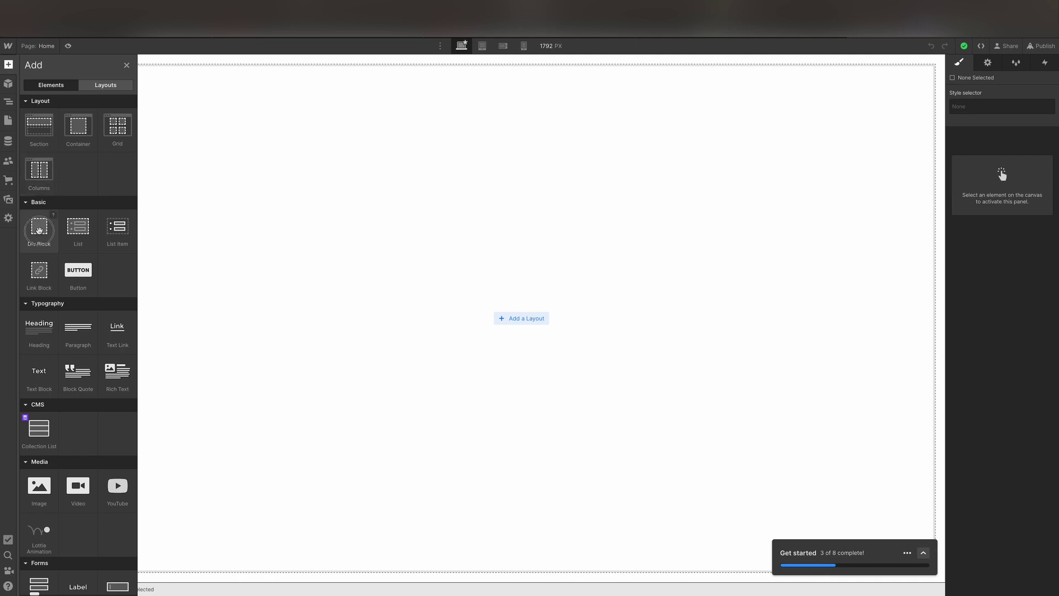
drag(40, 227, 45, 105)
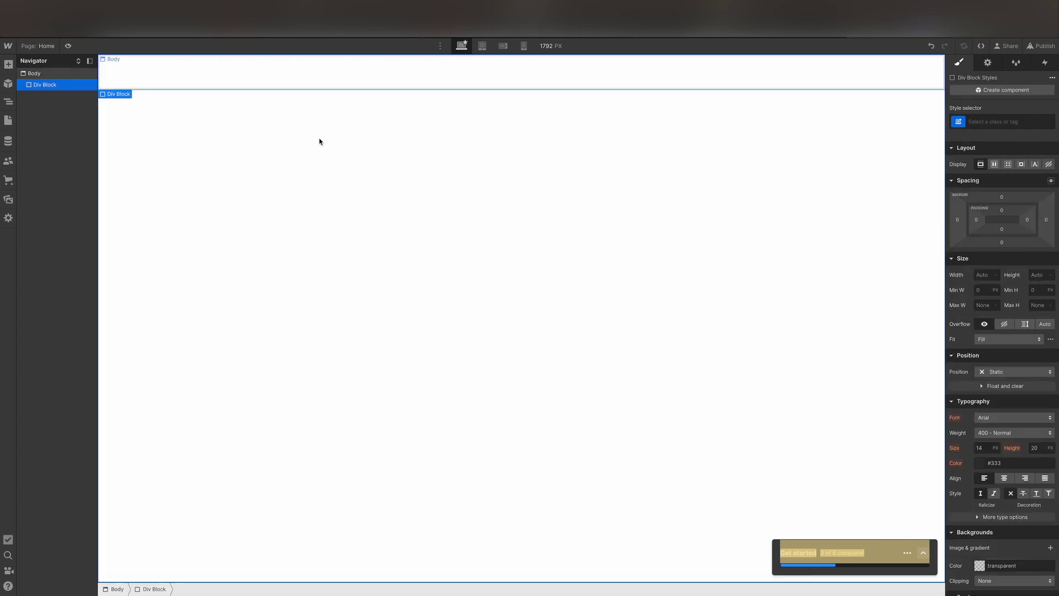
click(996, 121)
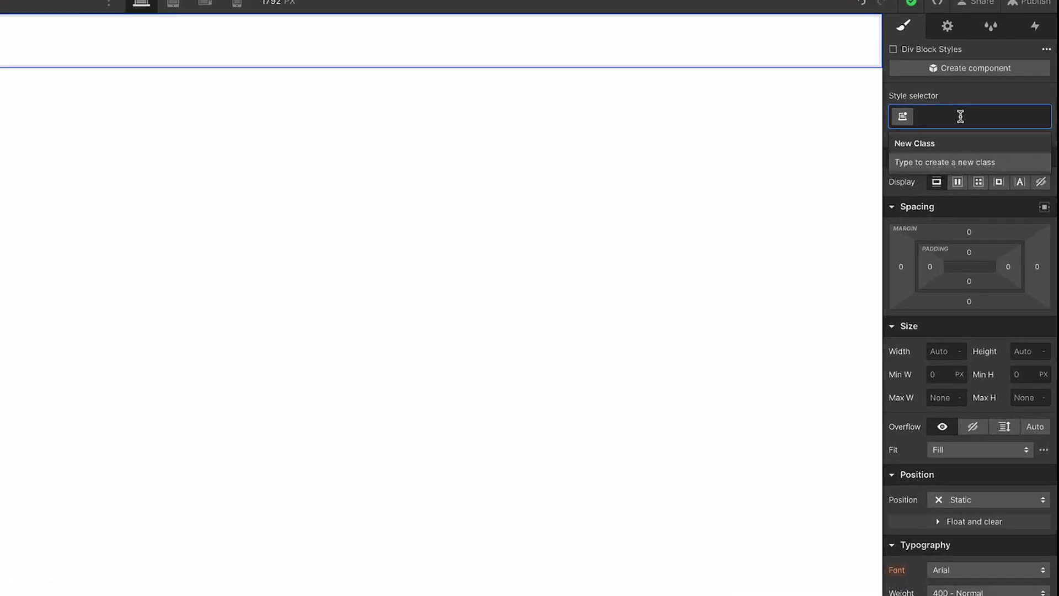
text(container)
key(Return)
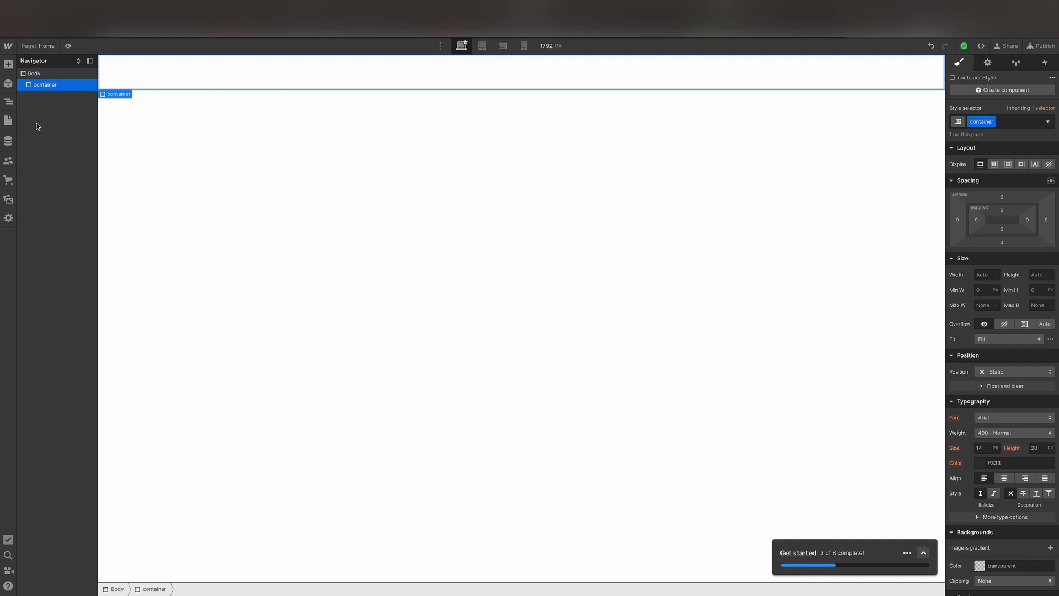
Step: Add a second div block inside container and give it the class "text-container"
click(9, 66)
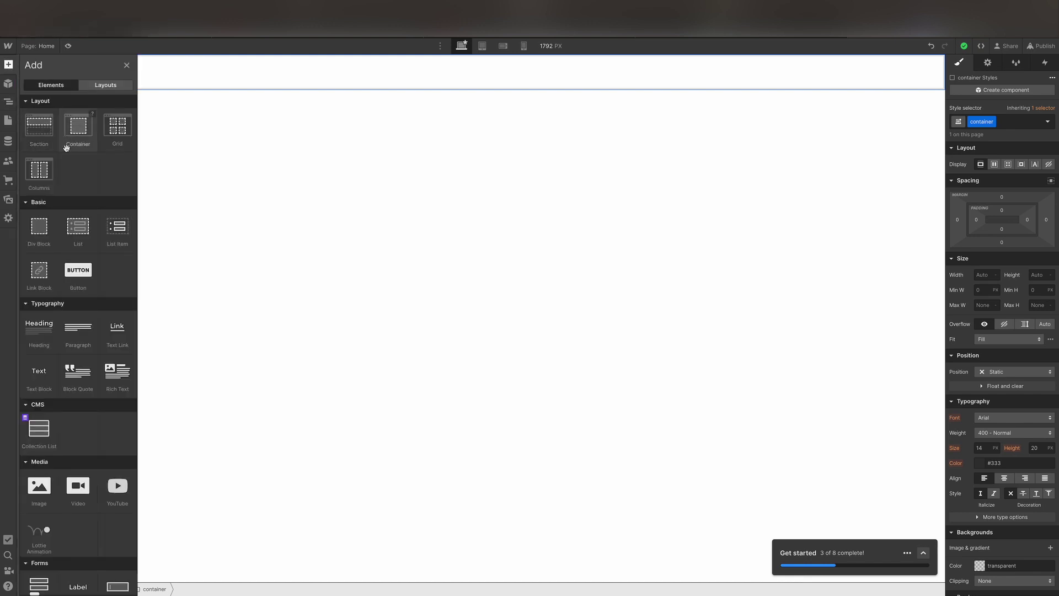
drag(39, 232, 84, 94)
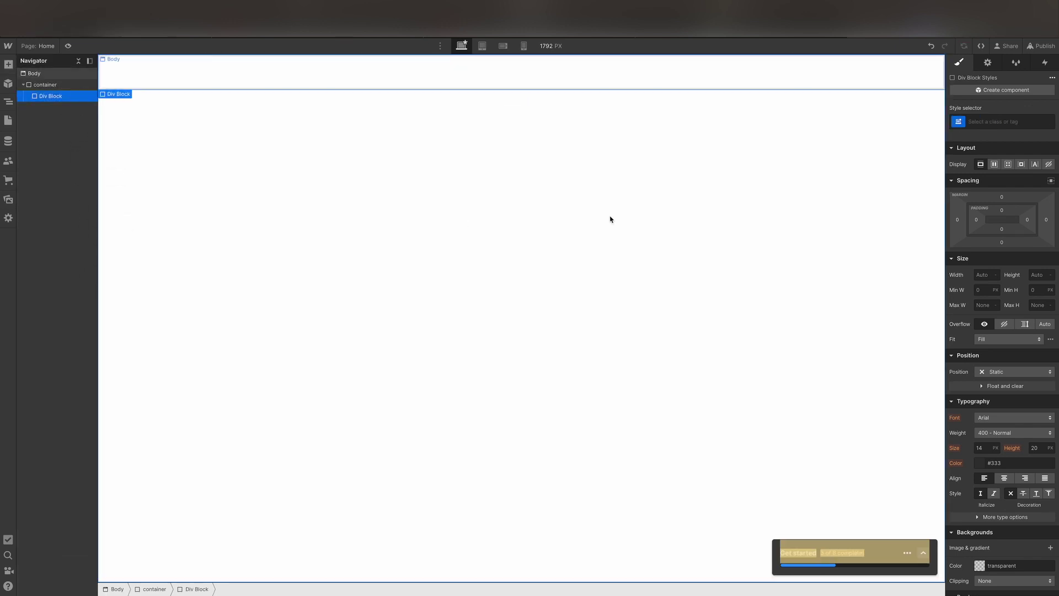
click(995, 120)
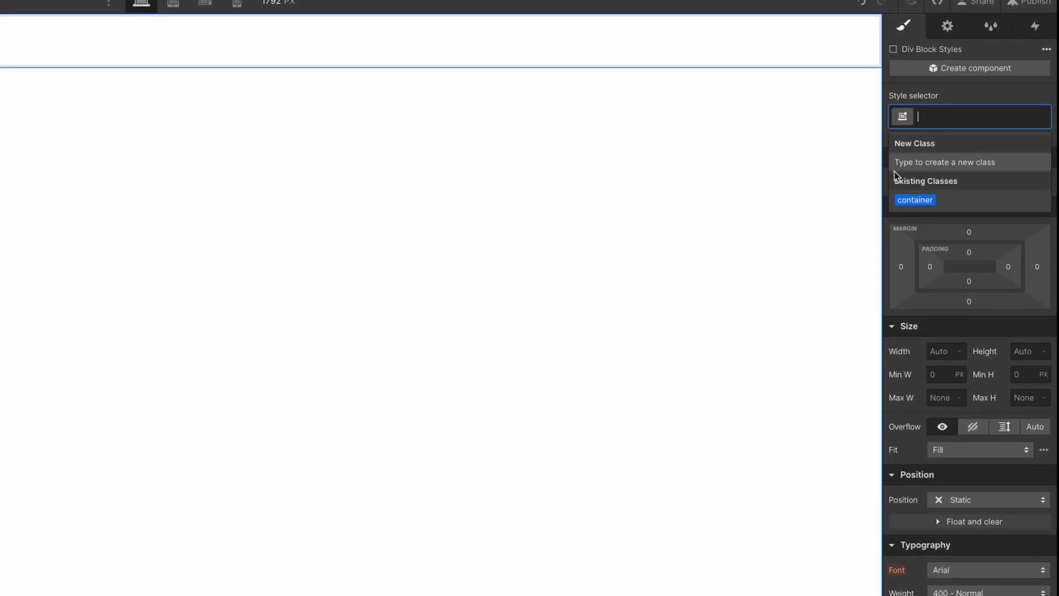
text(te)
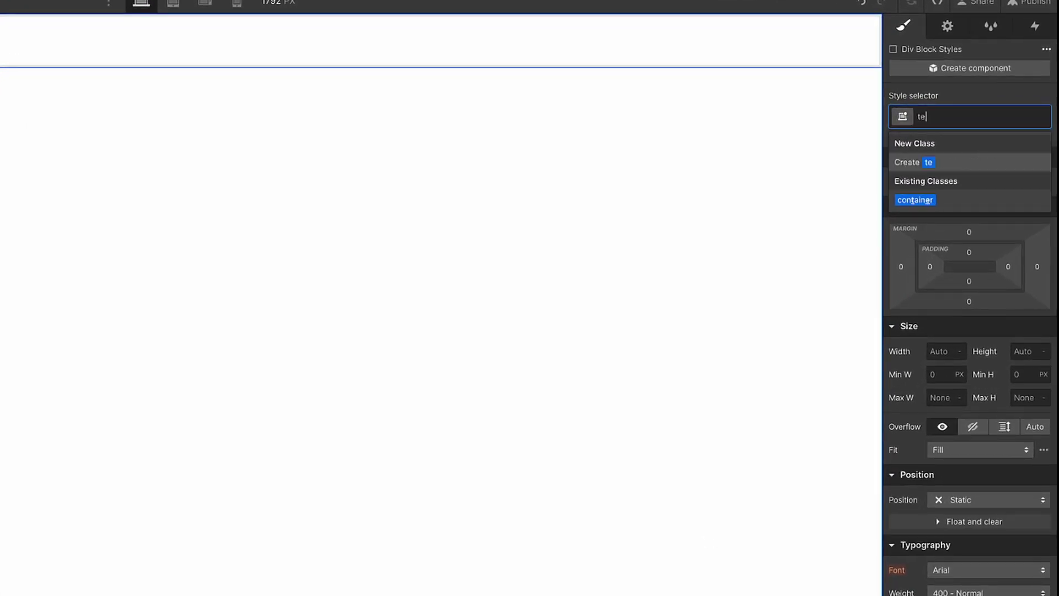
text(st)
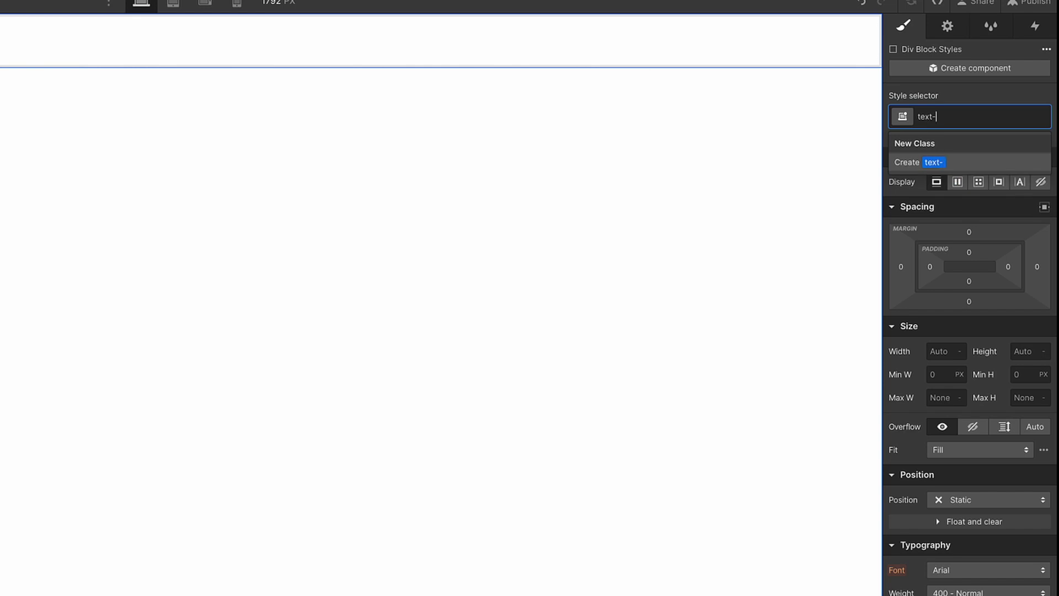
text(-container)
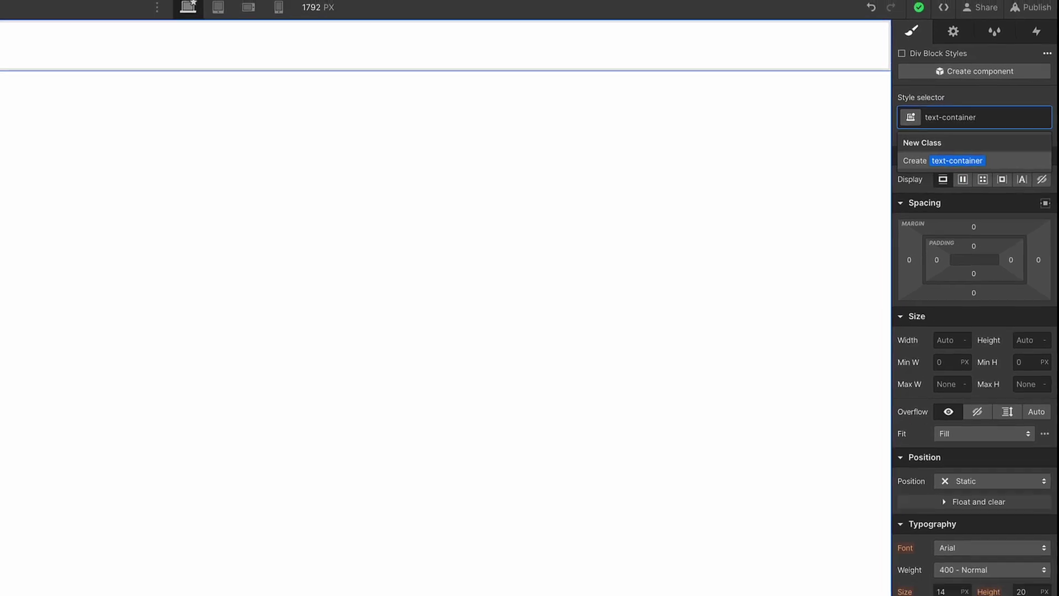
key(Return)
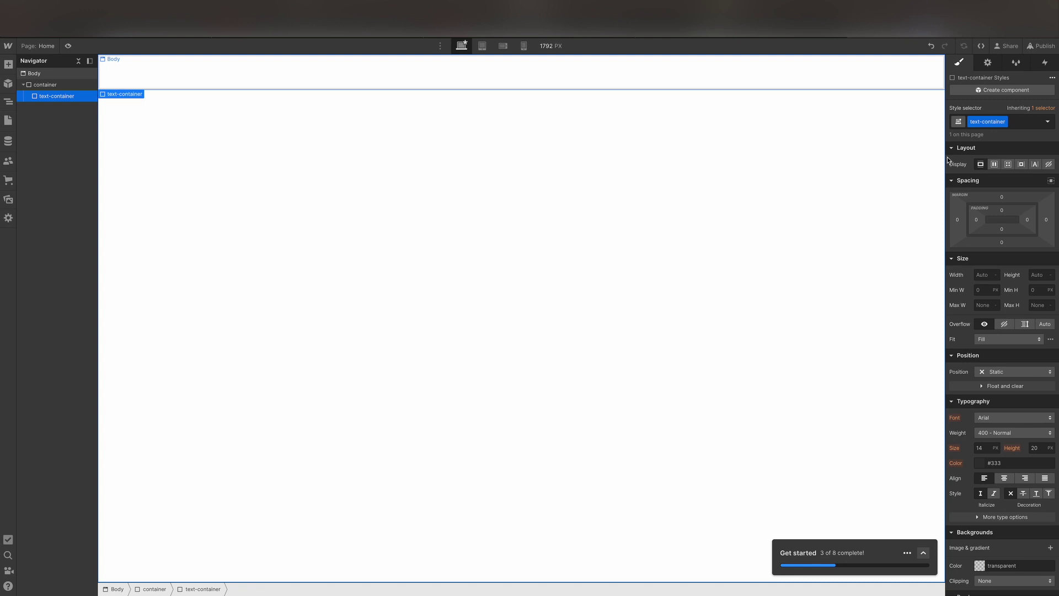
Step: Add an H1 heading inside text-container and give it the class "Title"
click(9, 65)
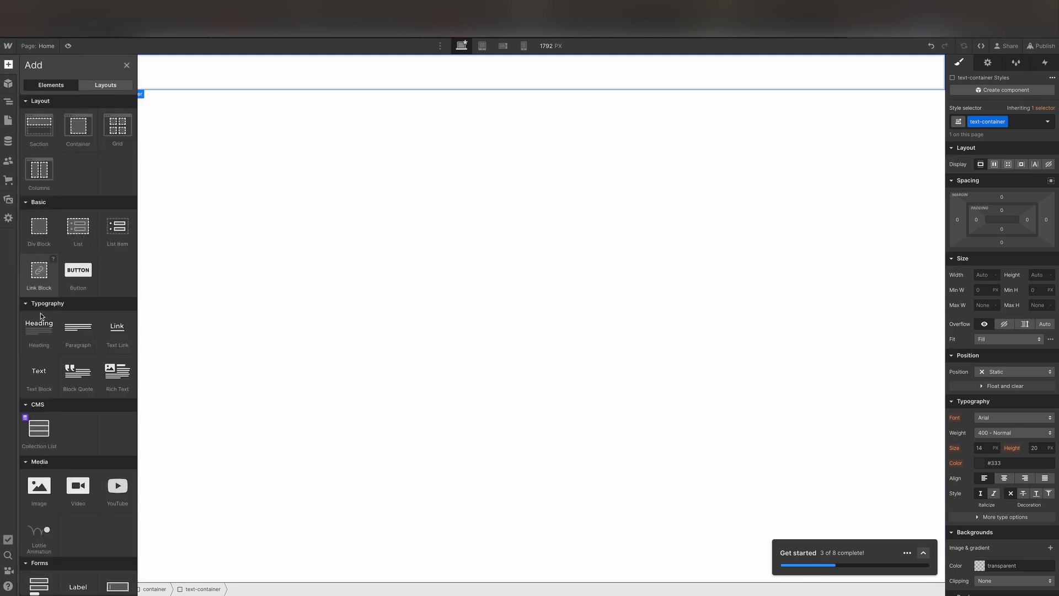
drag(40, 330, 295, 69)
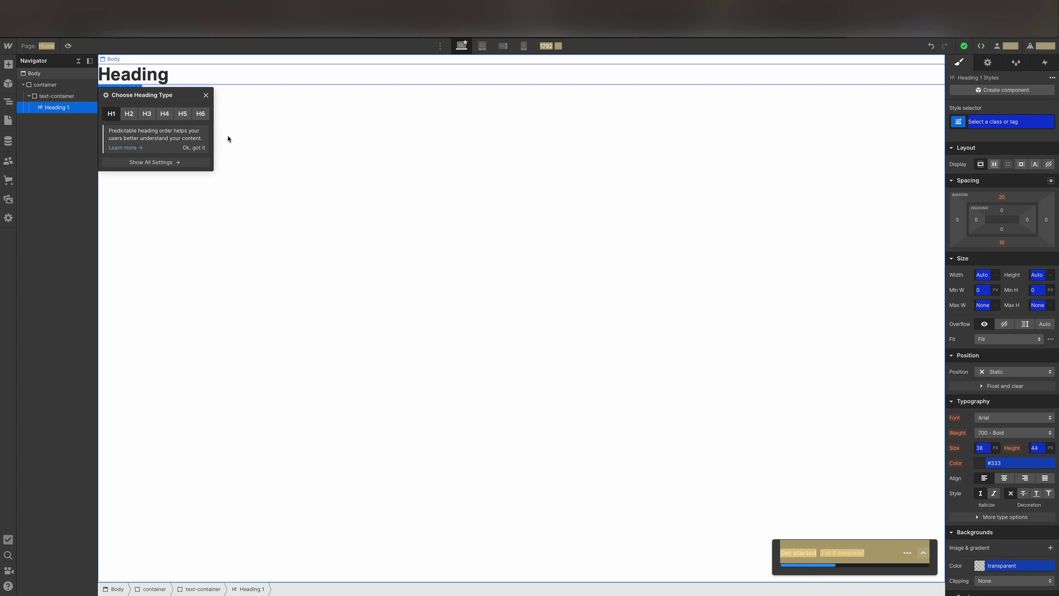
click(1021, 123)
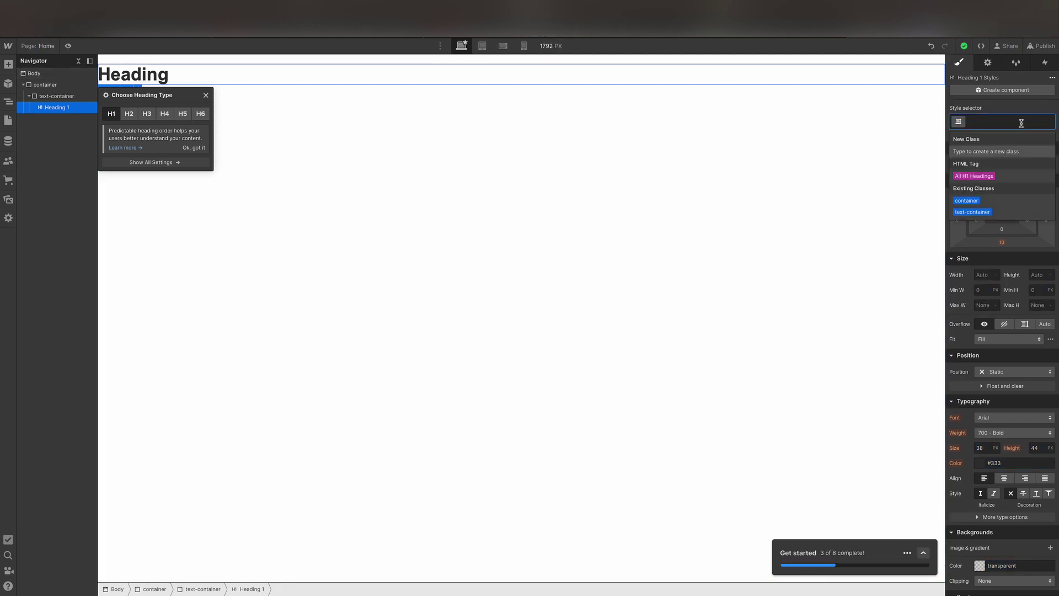
text(T)
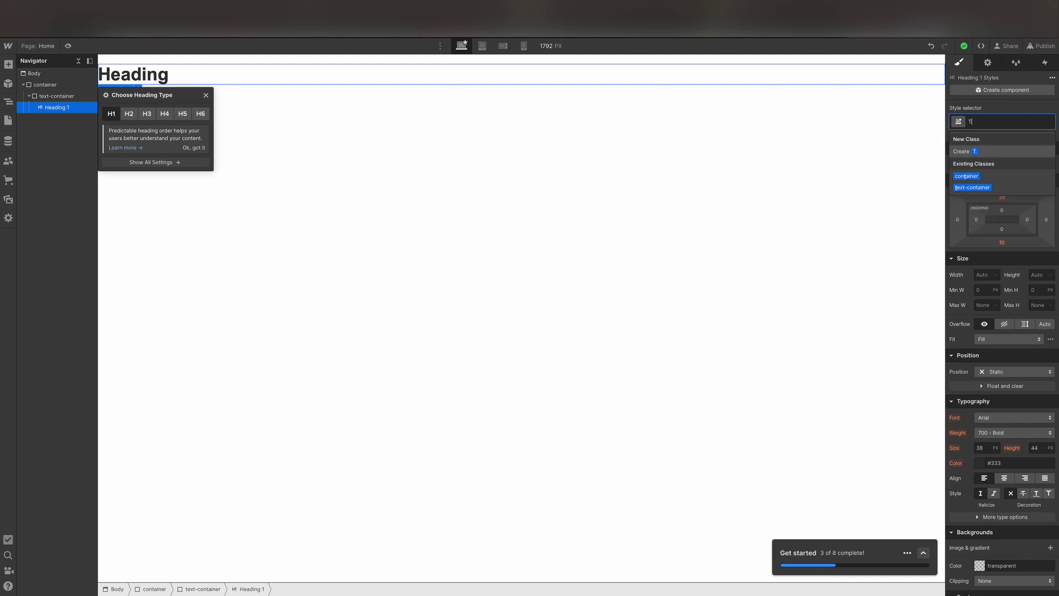
text(itle)
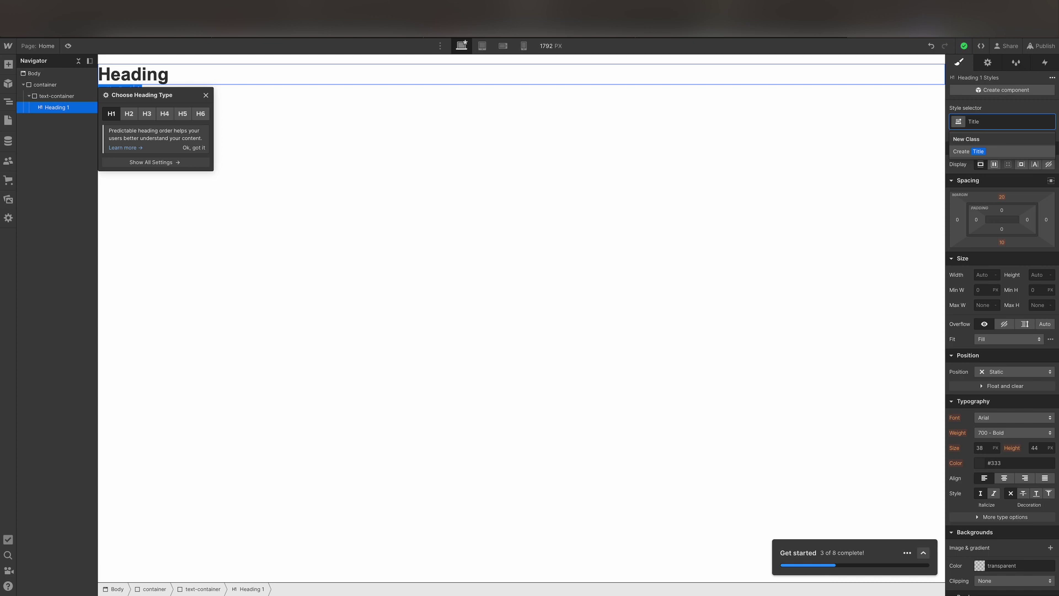
key(Return)
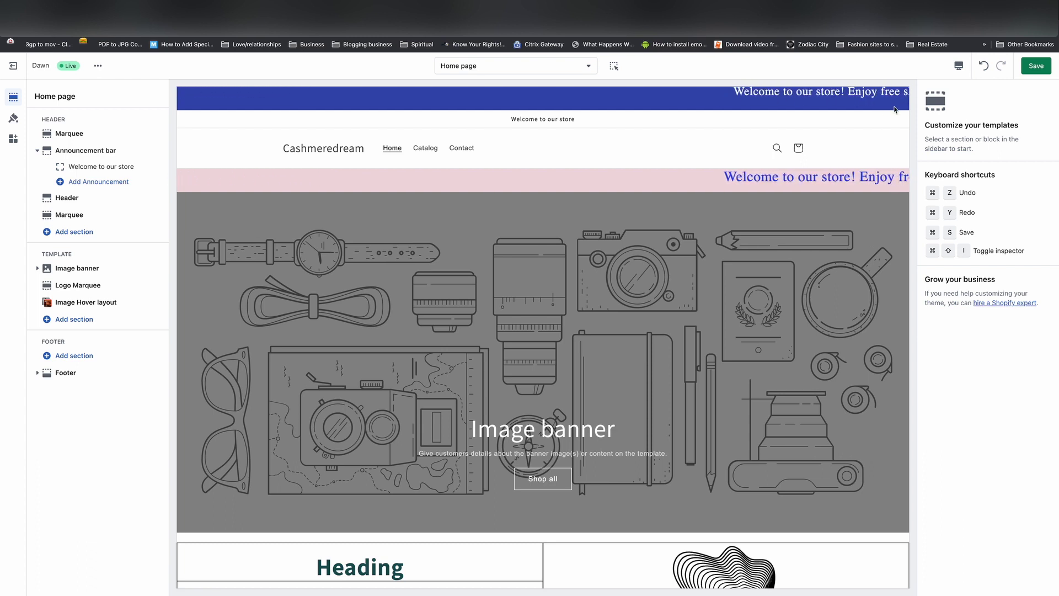
scroll(853, 122, down, 4)
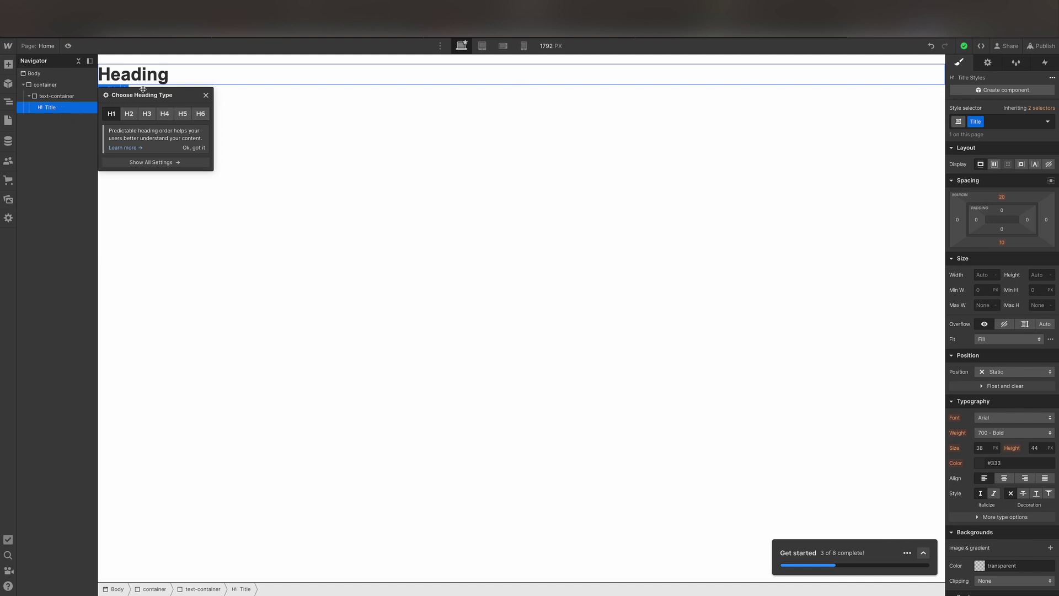
Step: Replace the heading's placeholder text with "Summer Sale"
click(171, 78)
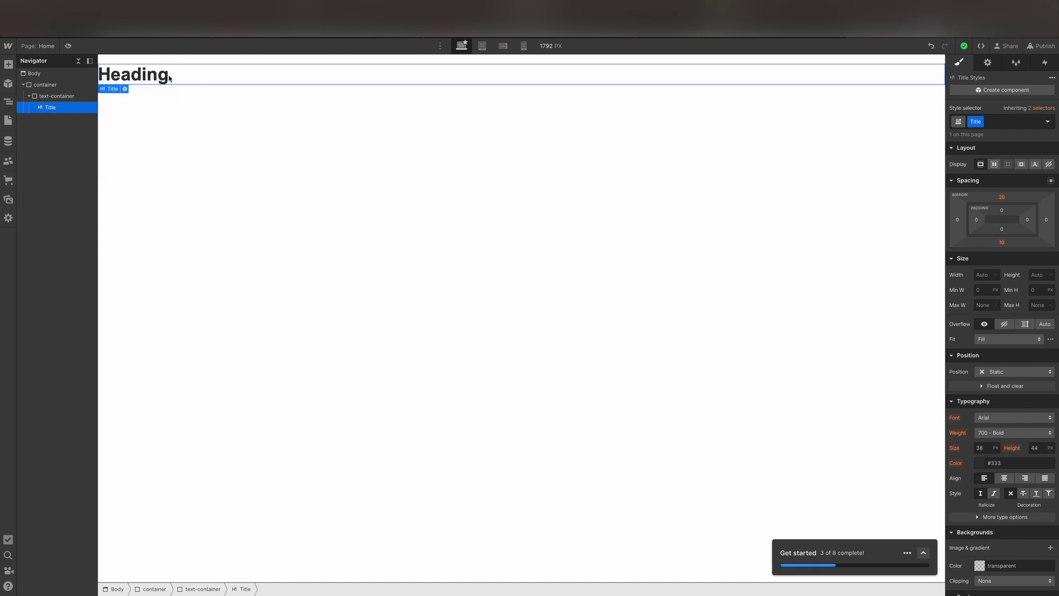
double_click(170, 78)
drag(169, 78, 99, 75)
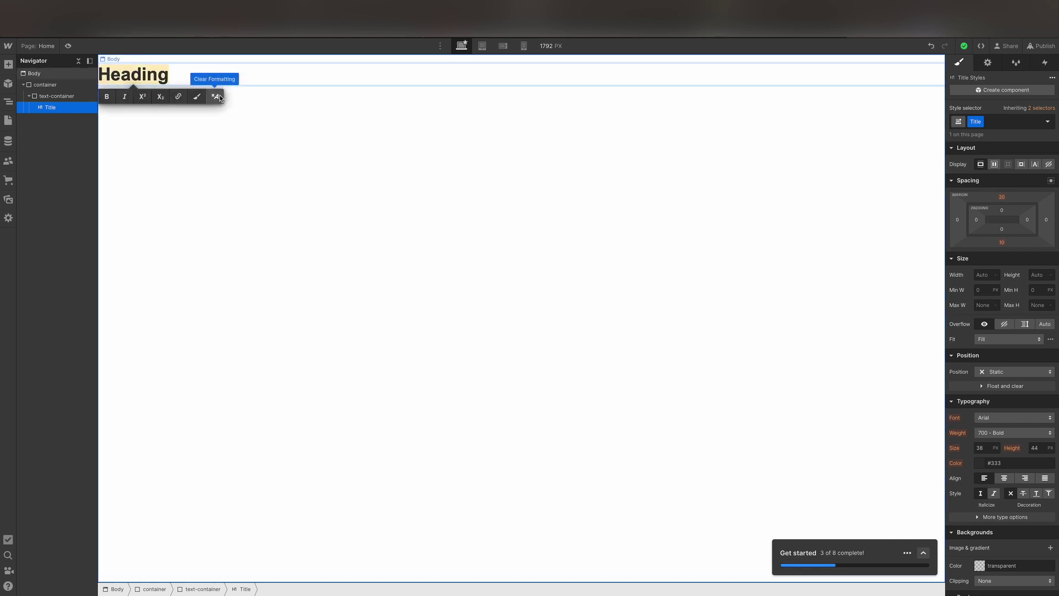
text(Summer A)
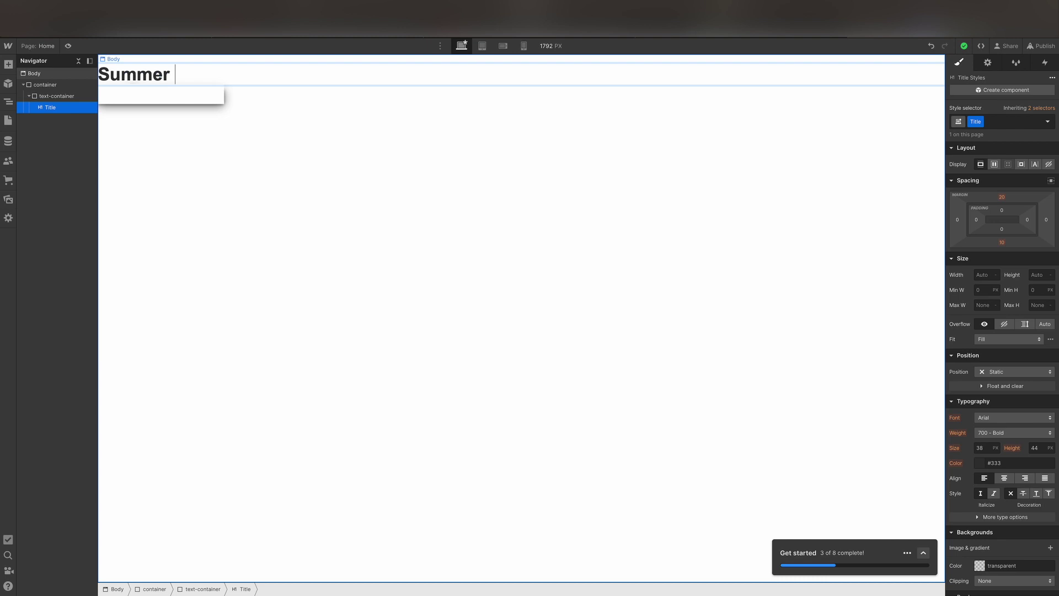
key(BackSpace)
text(Sale)
key(Escape)
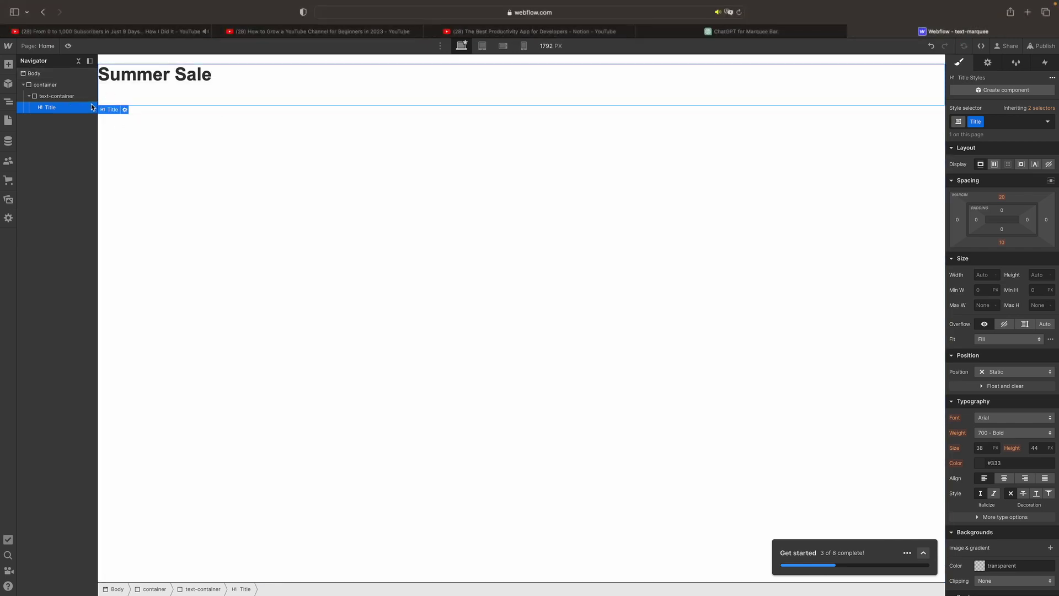
Step: Set text-container to a horizontal flex layout with items aligned to the center and justified to the start
click(59, 100)
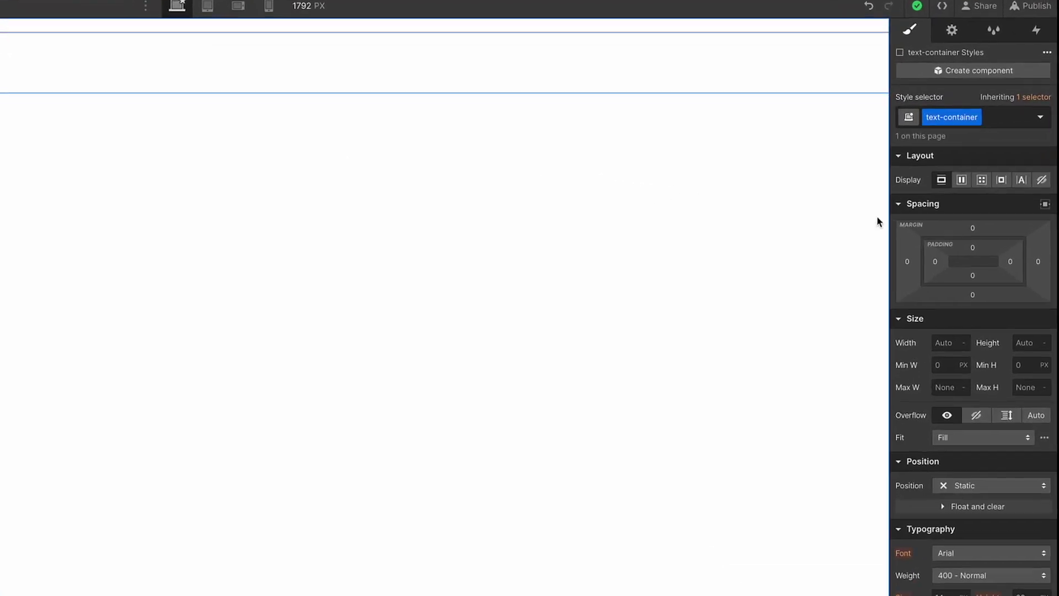
click(958, 185)
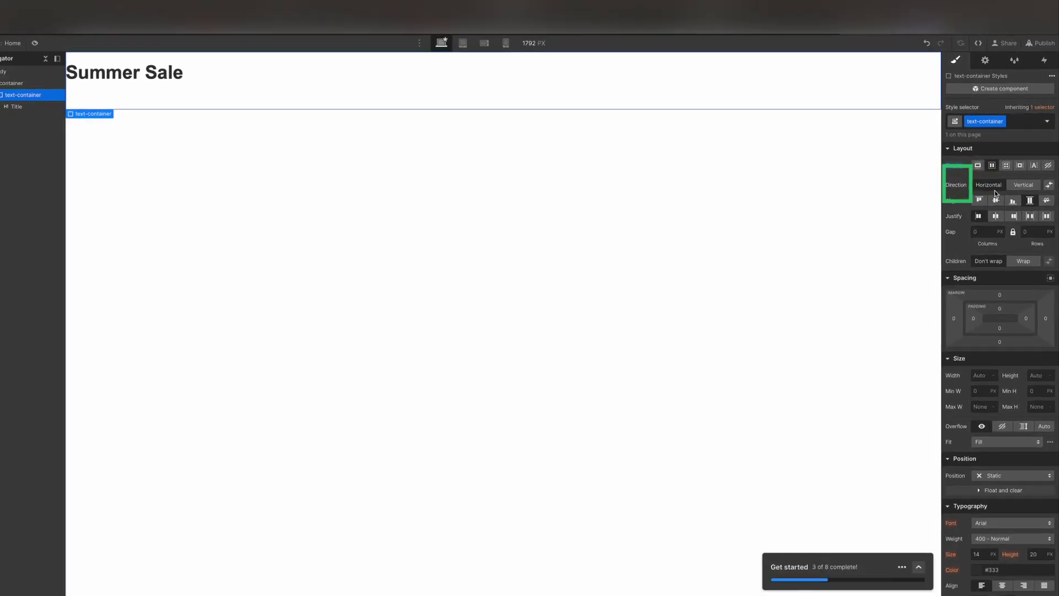
click(995, 190)
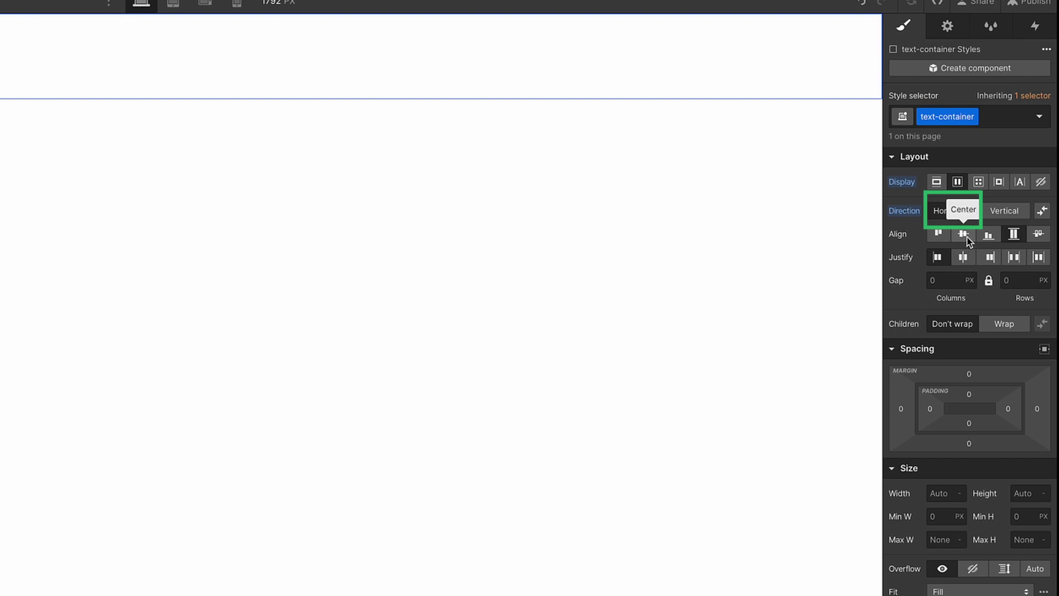
click(965, 237)
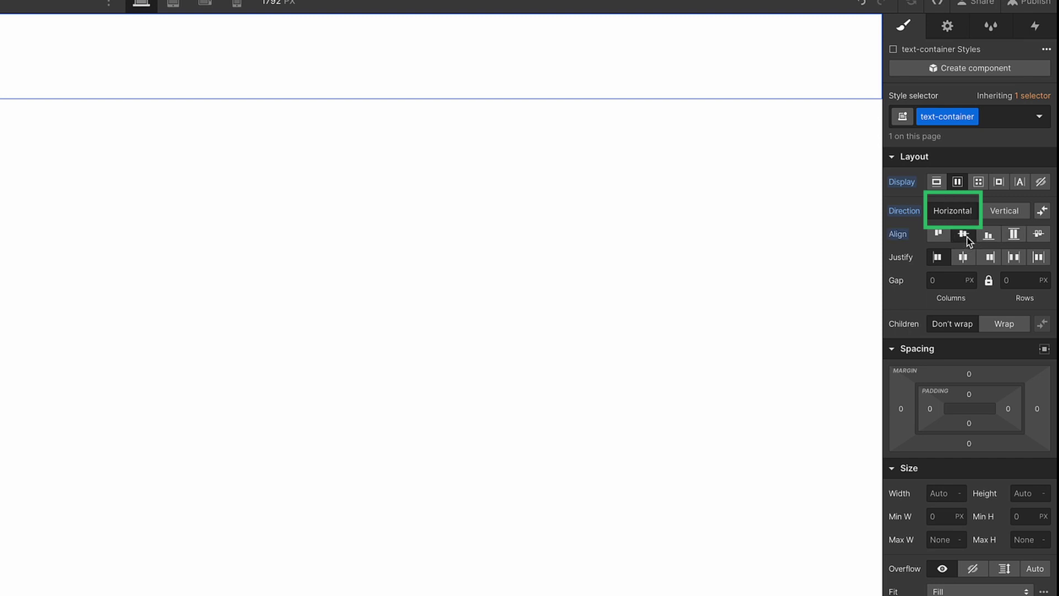
click(965, 256)
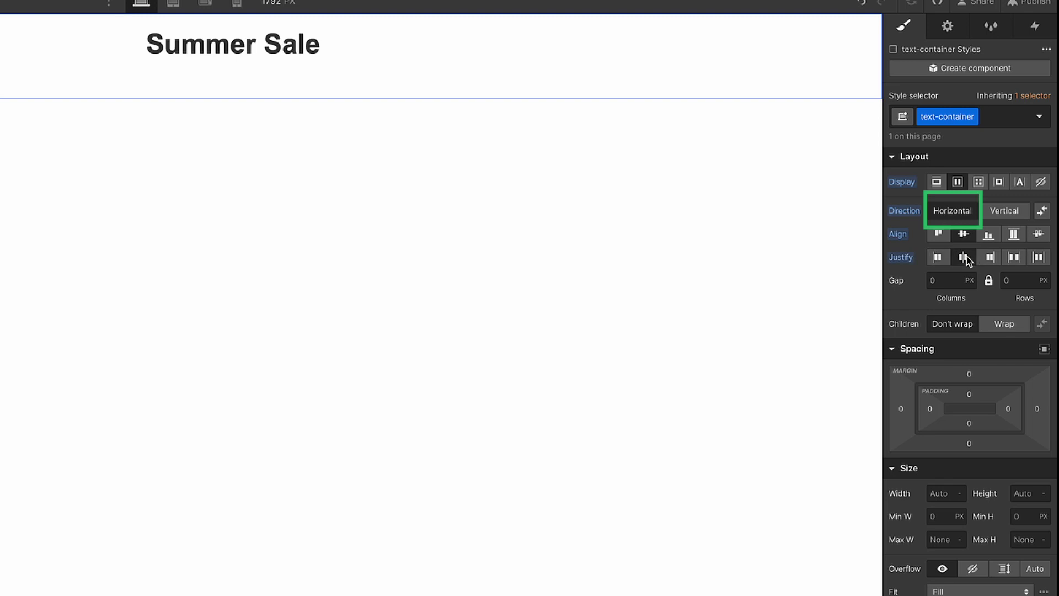
click(938, 257)
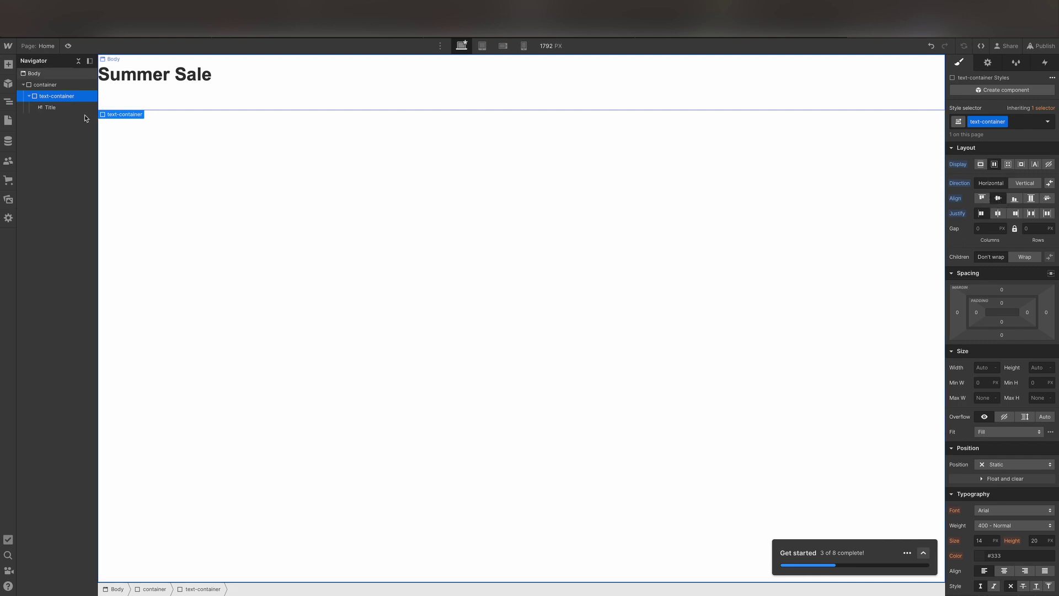
Step: Copy the Title heading and paste it seven times inside text-container
click(59, 107)
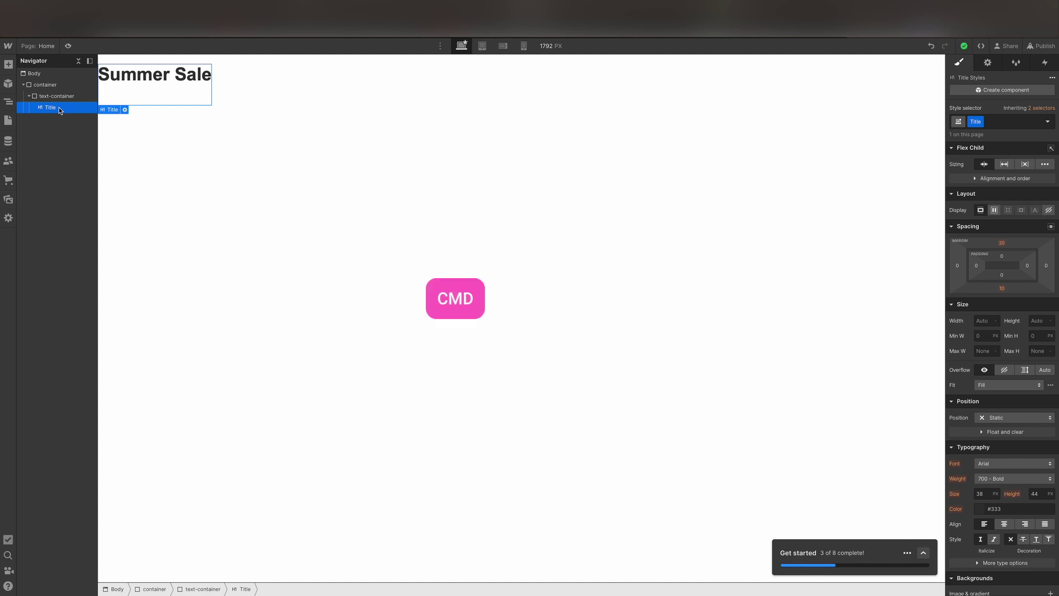
key(super+c)
key(super+v)
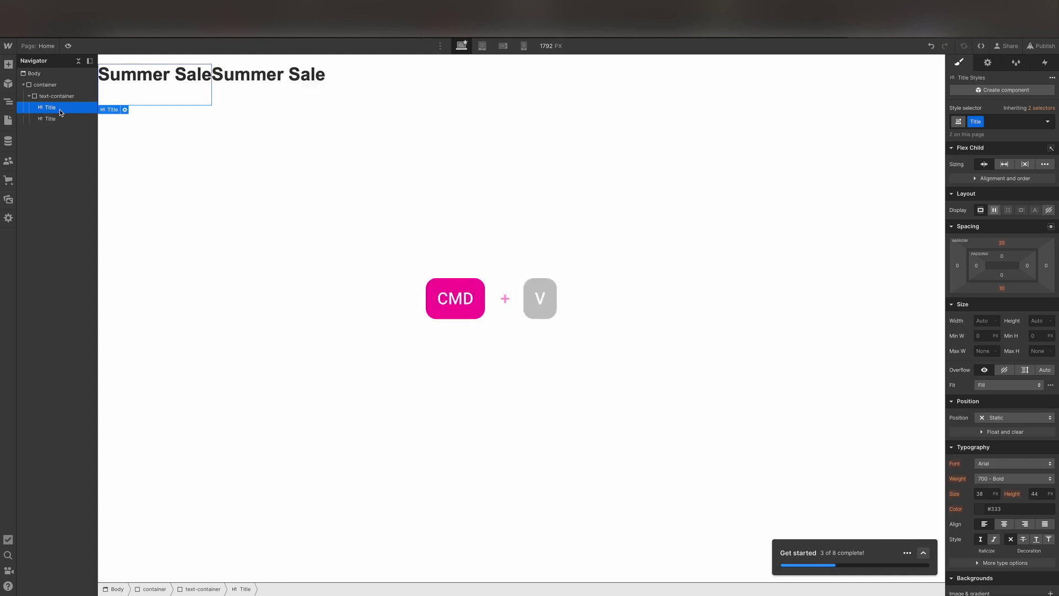
key(super+v)
key(super+v)
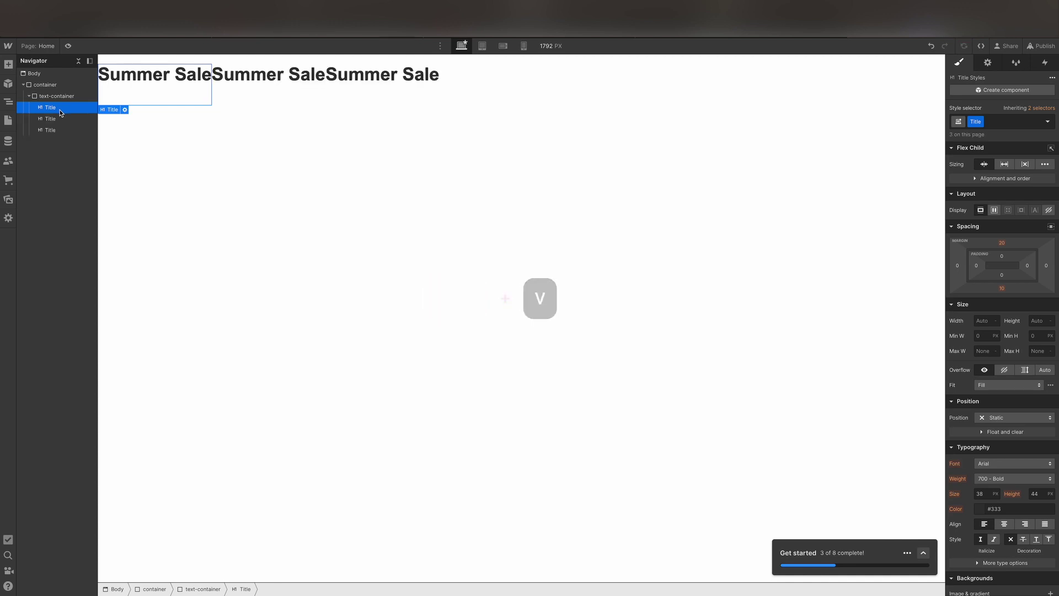
key(super+v)
key(super+v)
key(super+v)
key(super+v)
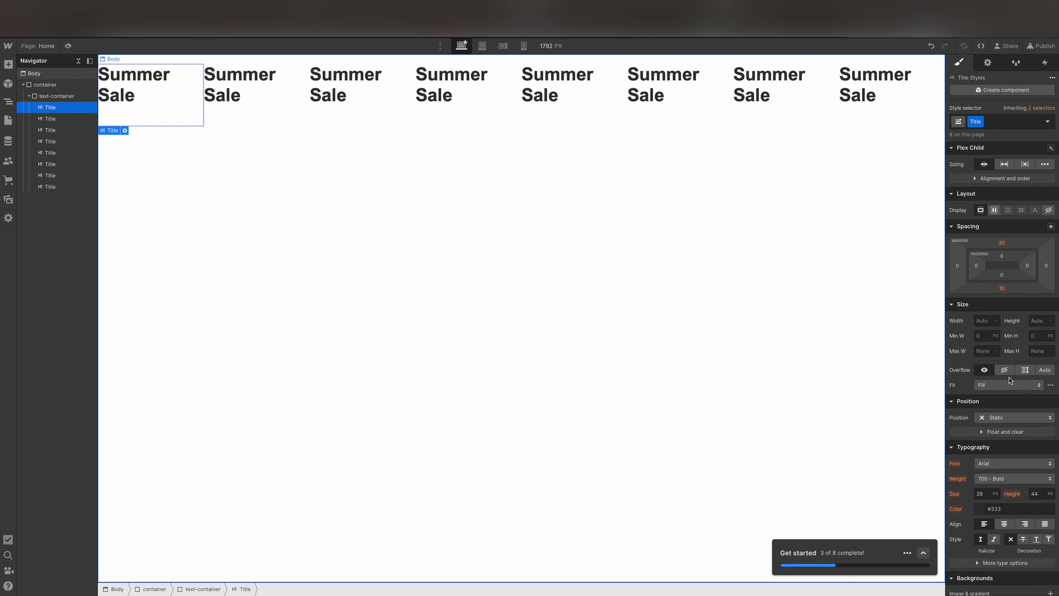
Step: Set the Title class's text breaking to No Wrap in the additional typography options
scroll(1012, 434, down, 5)
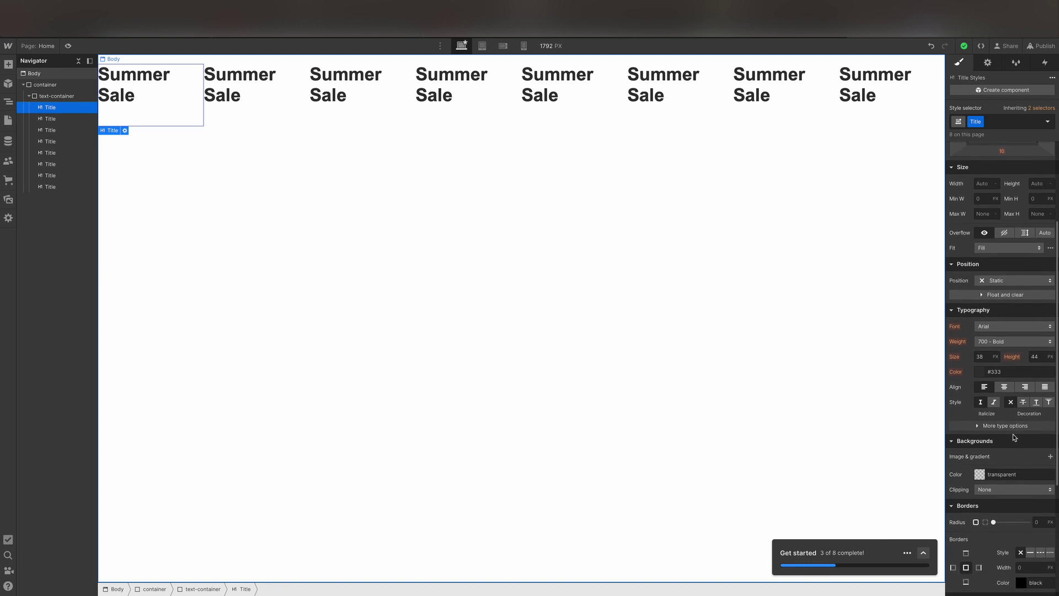
click(1012, 428)
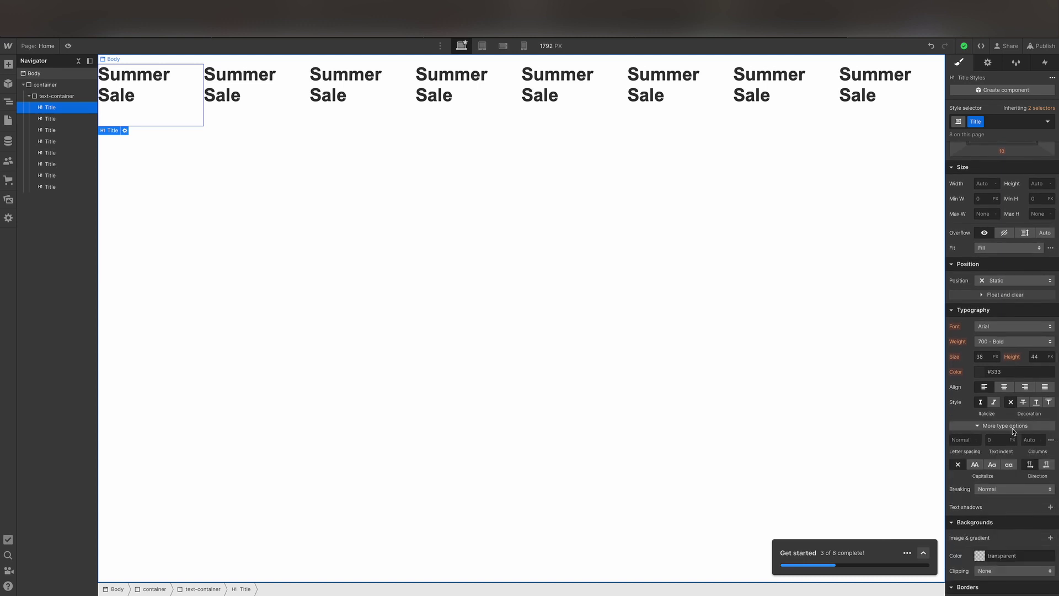
click(1010, 489)
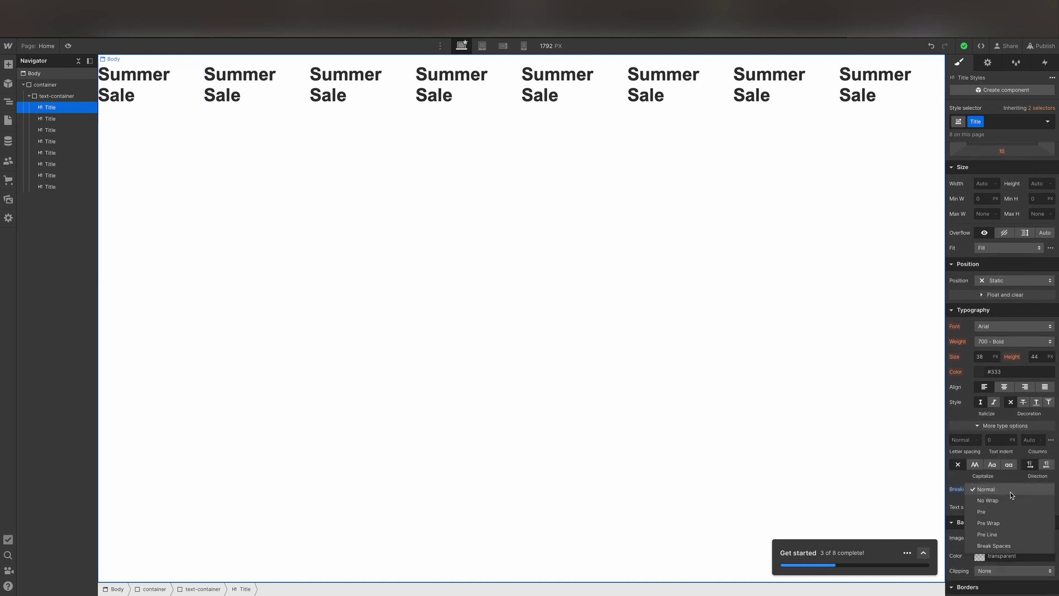
click(1010, 491)
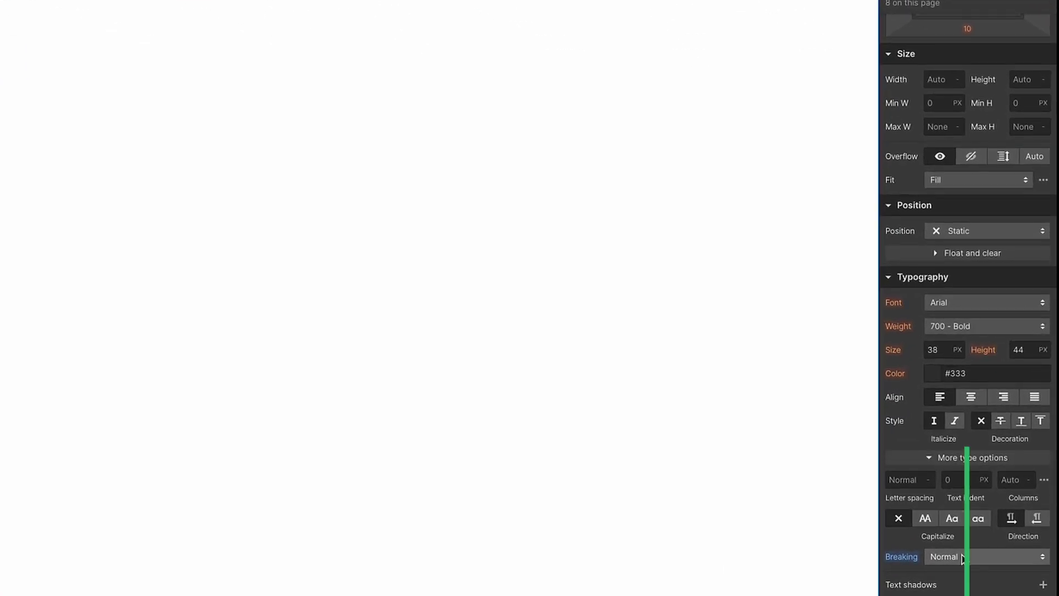
click(971, 557)
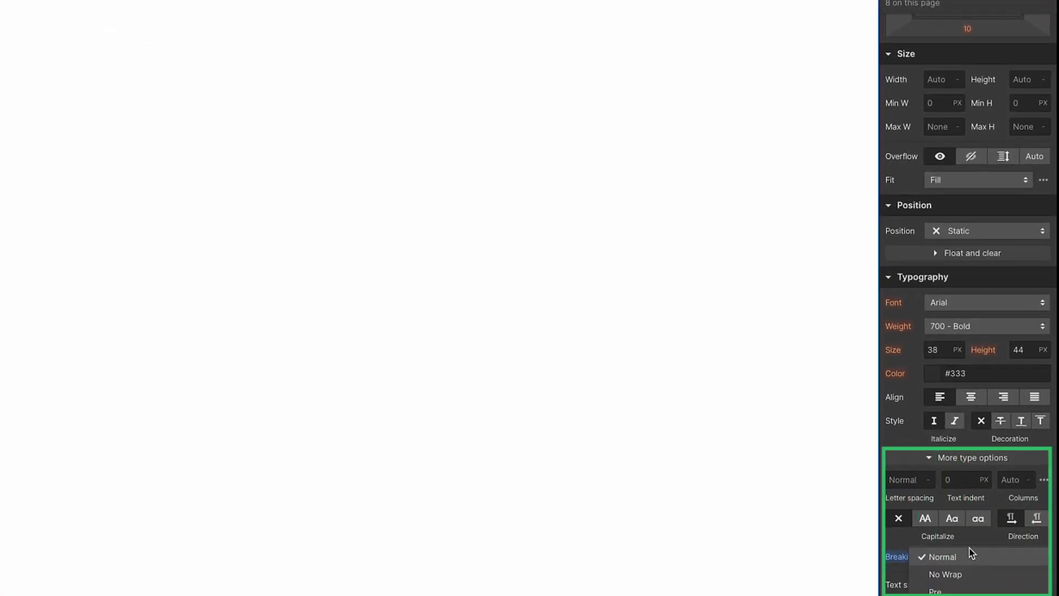
click(966, 574)
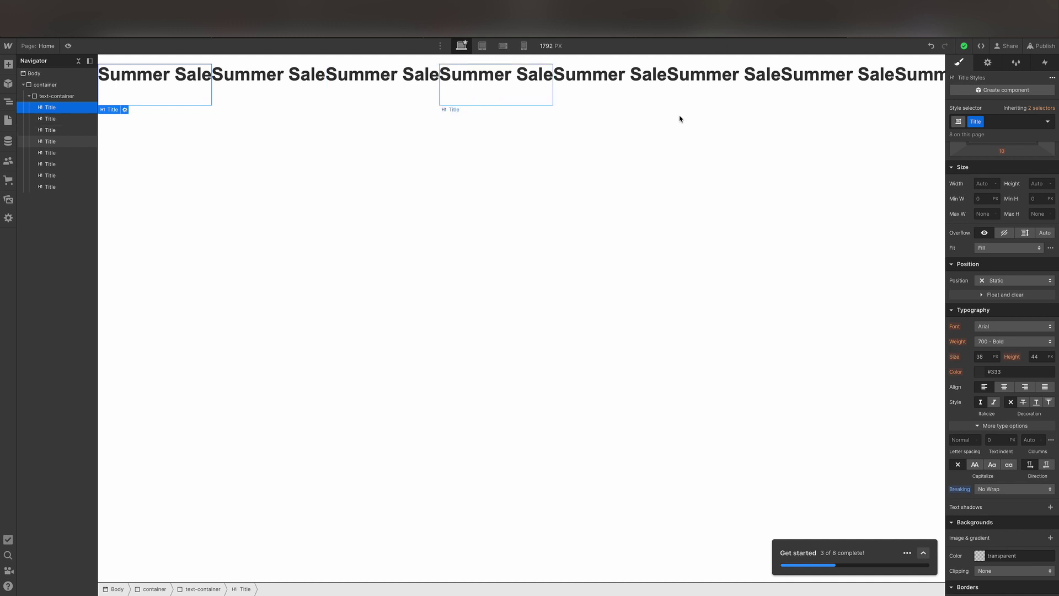
Step: Give the Title class a right margin of 15 px
scroll(1008, 183, up, 2)
scroll(1005, 192, up, 2)
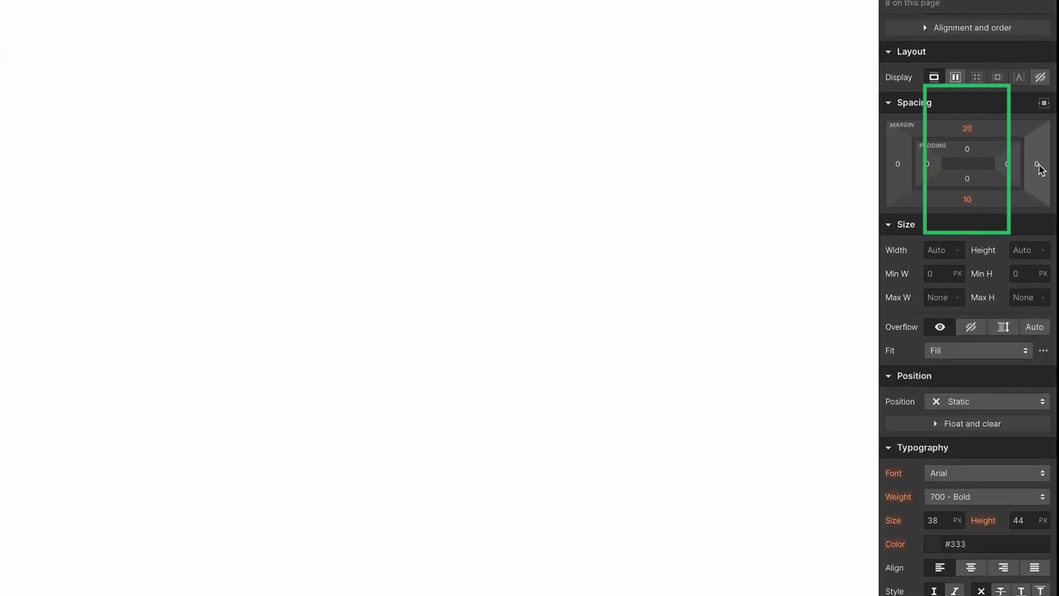
click(1037, 164)
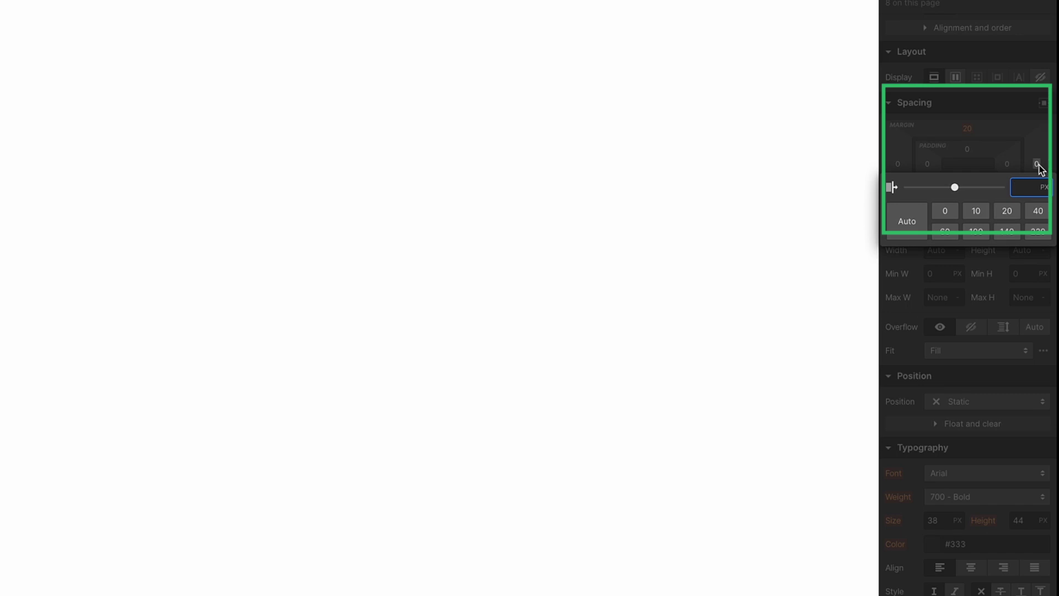
click(978, 211)
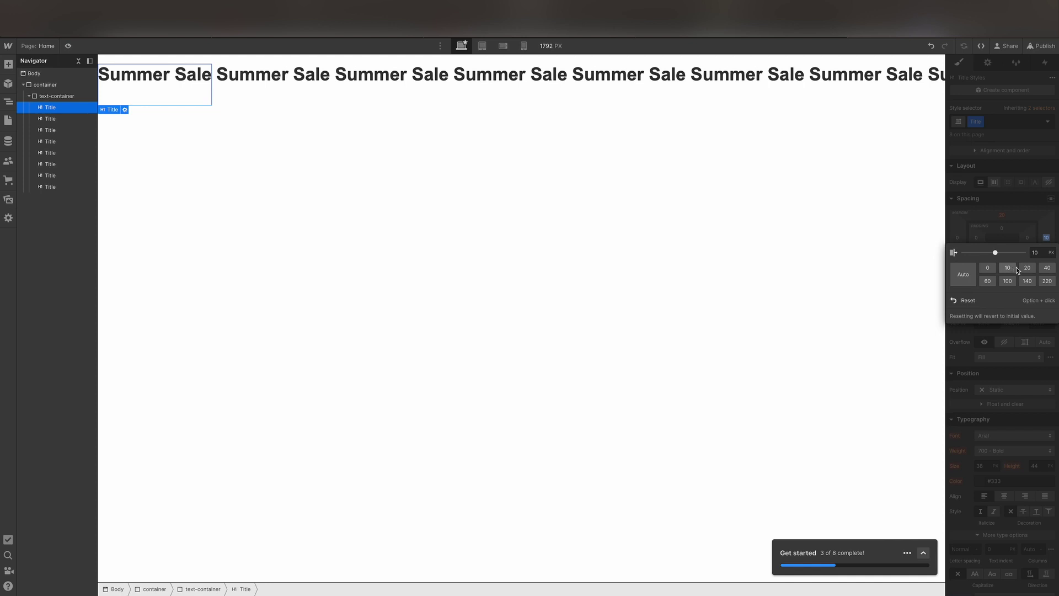
click(1042, 254)
text(15)
key(Return)
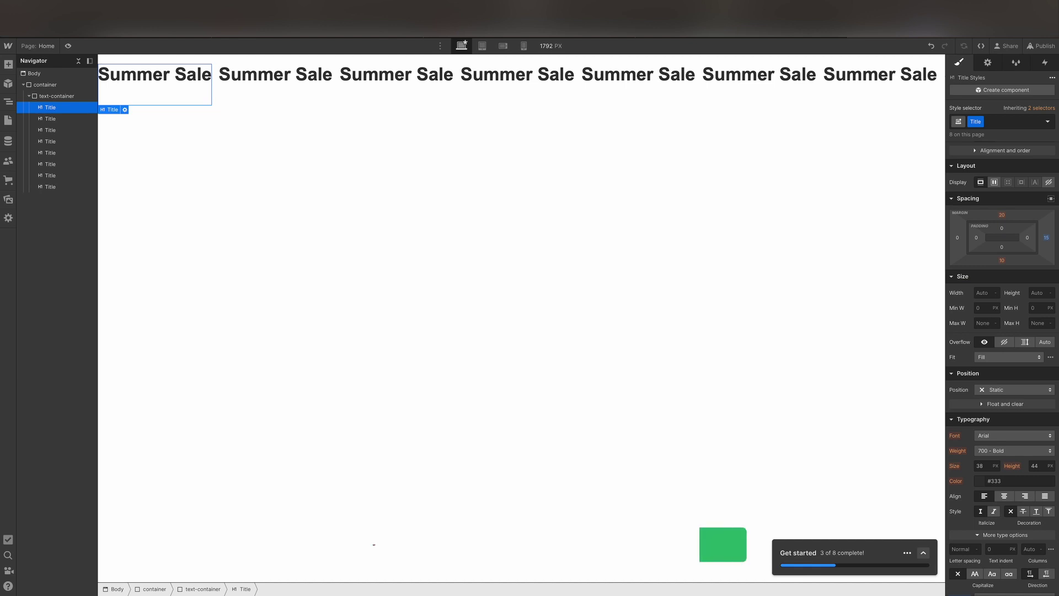
click(1047, 239)
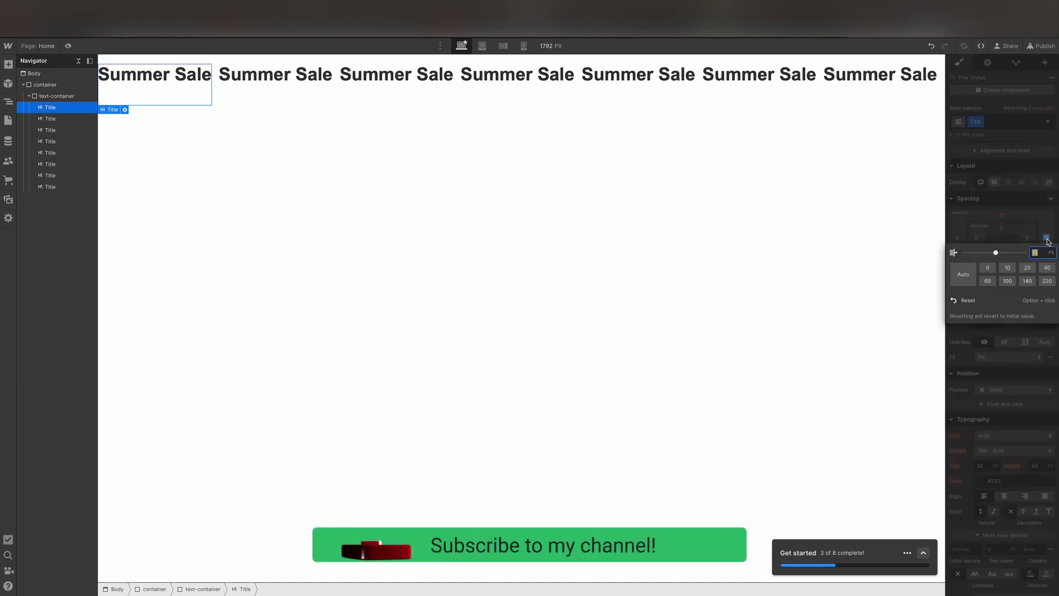
key(Escape)
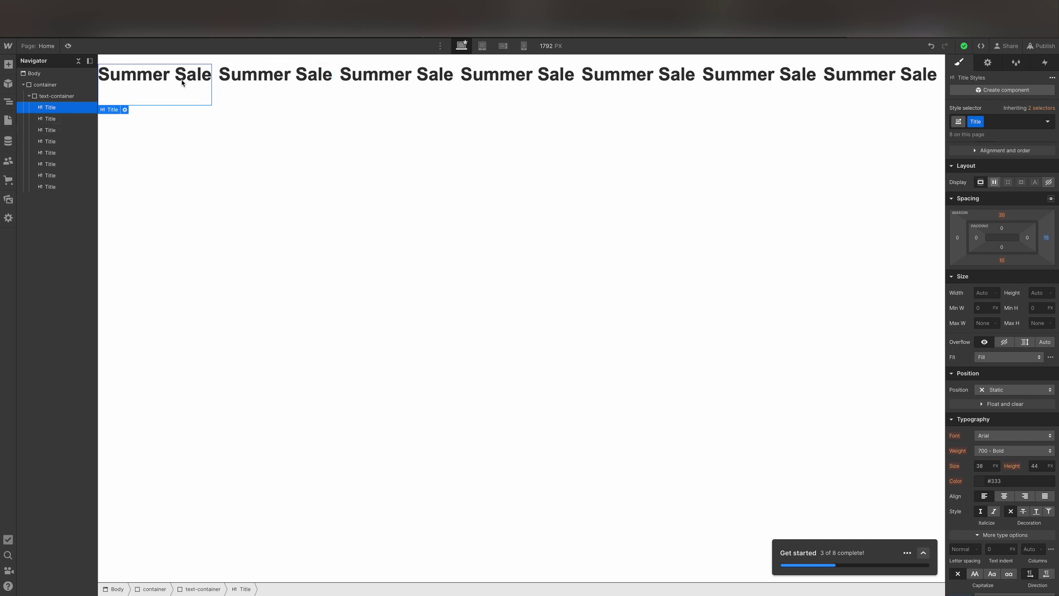
Step: Create a combo class named "color" on the second Title heading
click(239, 78)
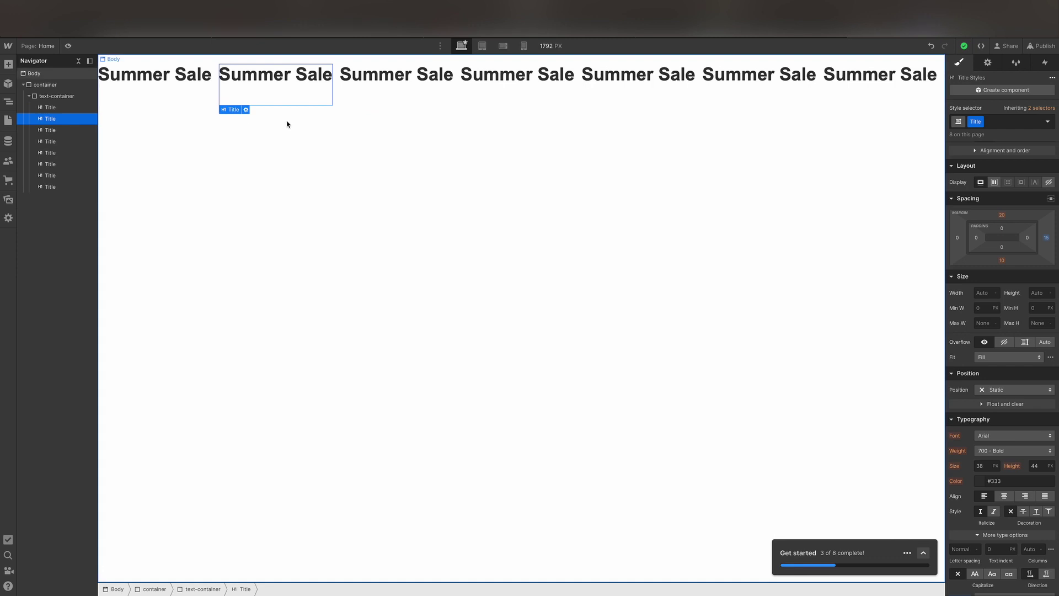
click(994, 123)
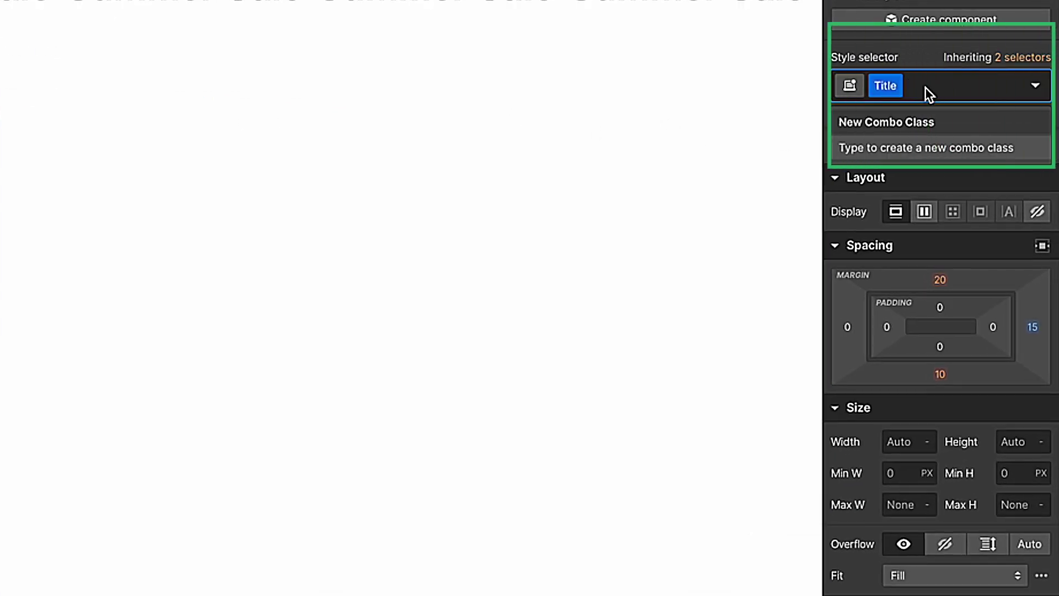
text(color)
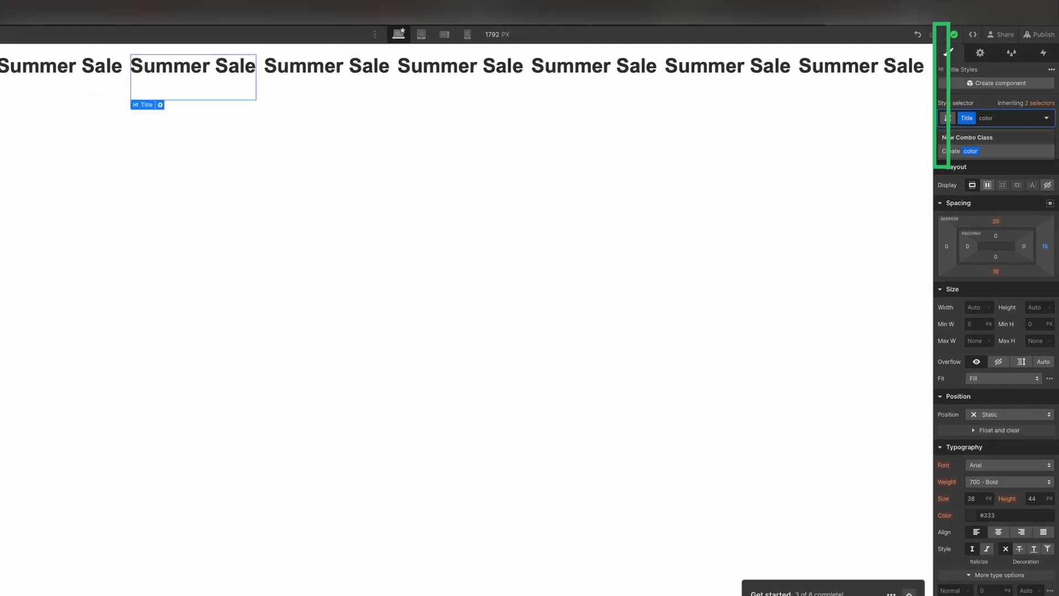
key(Return)
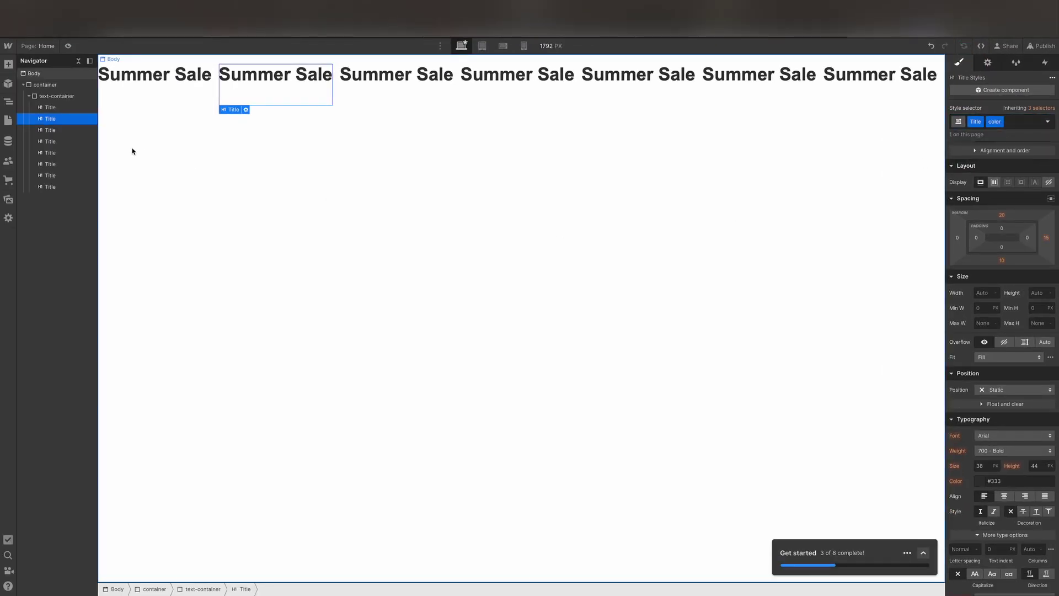
Step: Apply the existing "color" combo class to the fourth, sixth and eighth Title headings
click(58, 141)
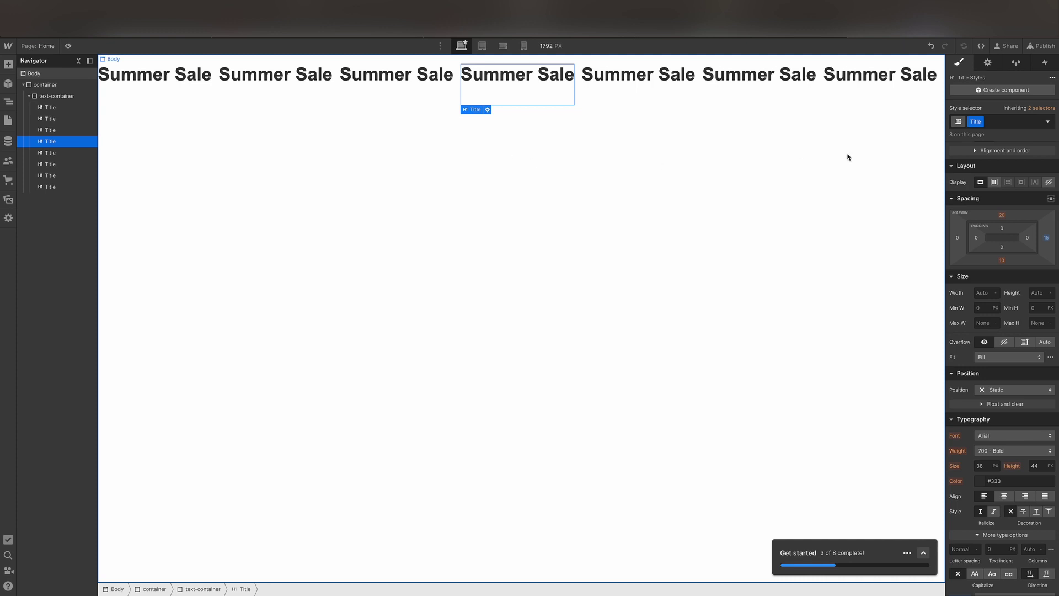
click(997, 121)
text(colo)
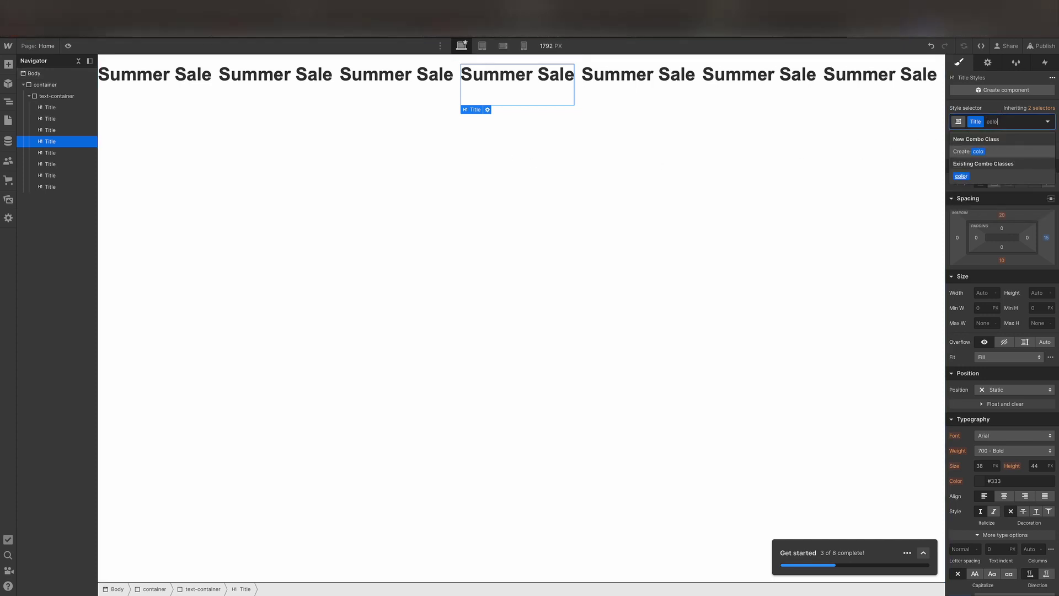
key(Return)
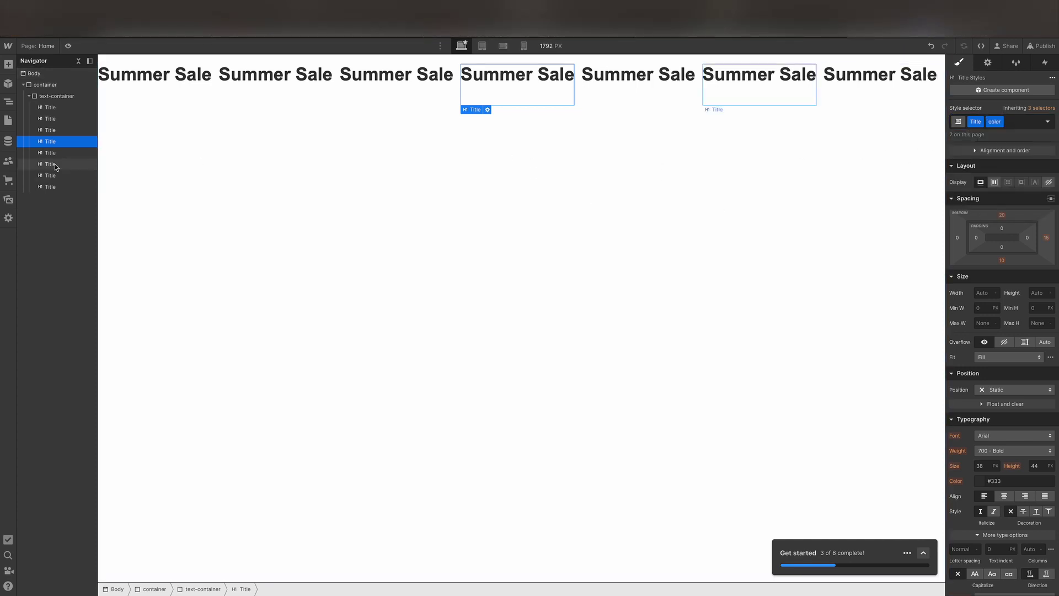
click(758, 75)
click(1002, 124)
click(960, 176)
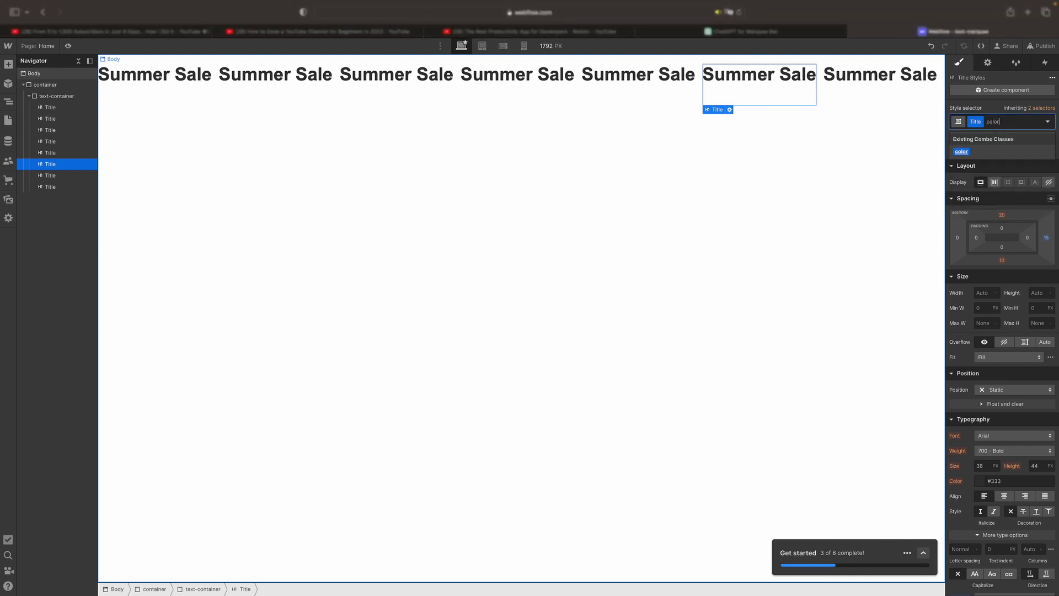
click(910, 93)
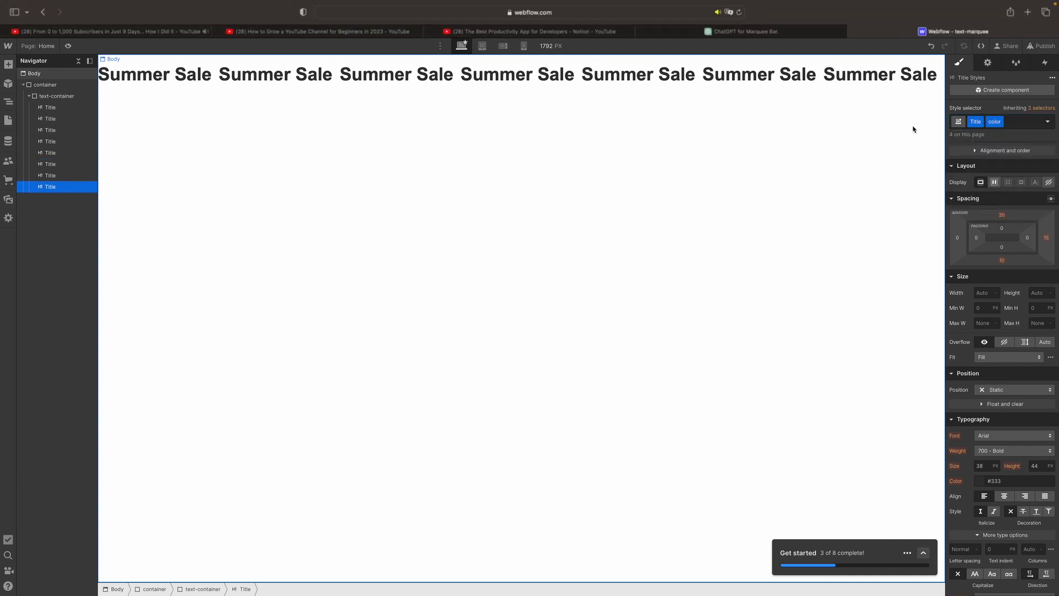
Step: Set the text color of the "color" combo class to magenta #cf0768, using the second Title heading
click(43, 121)
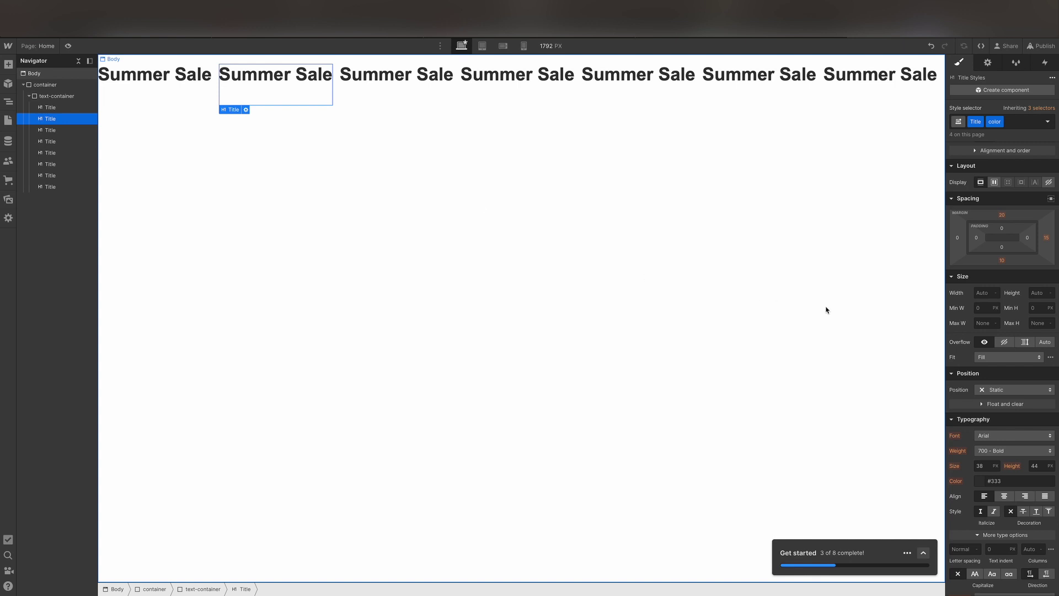
scroll(993, 386, down, 3)
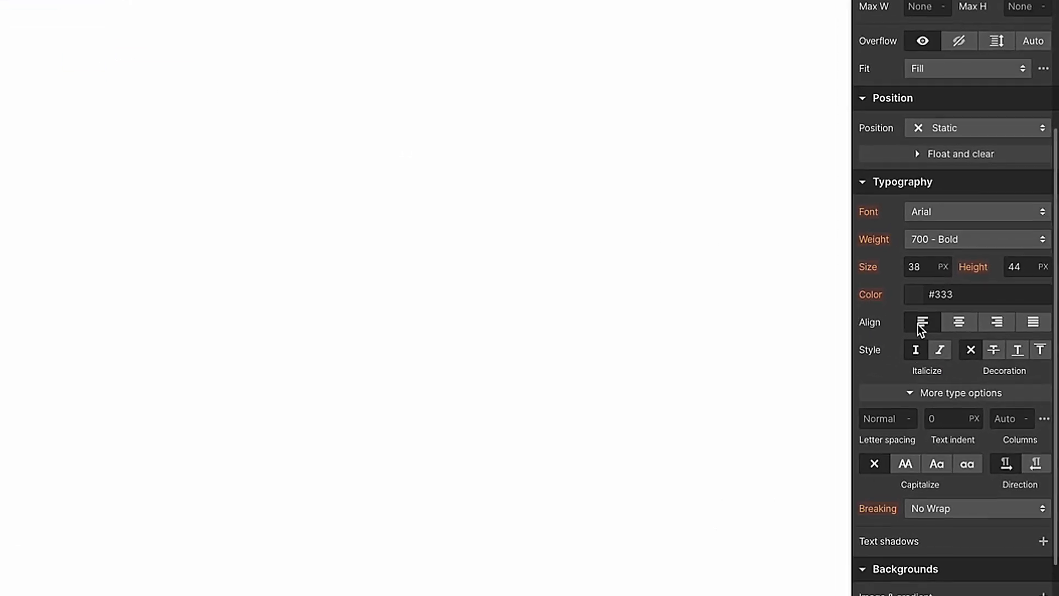
click(916, 297)
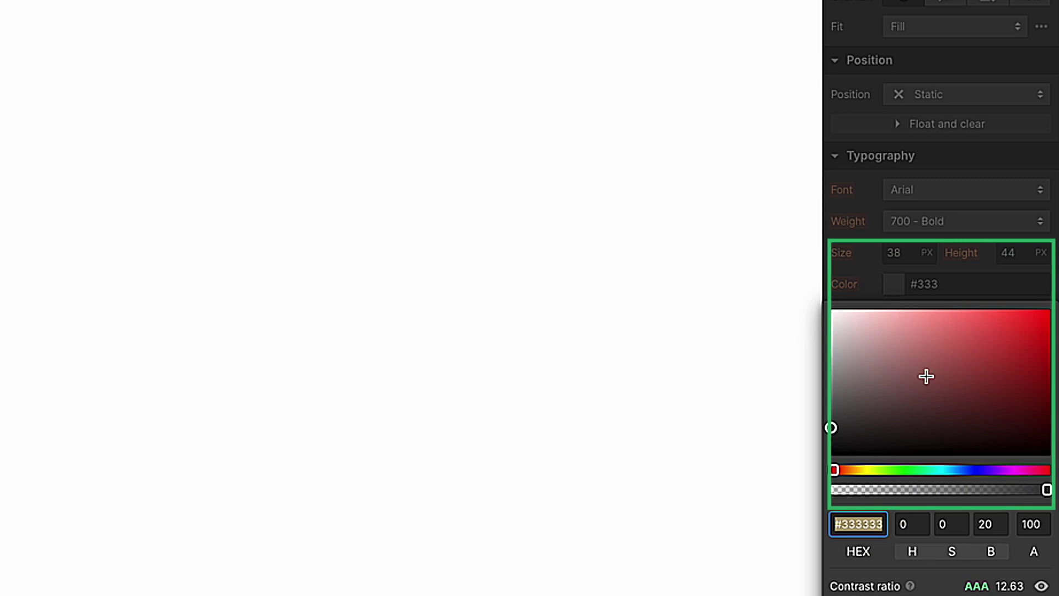
click(836, 470)
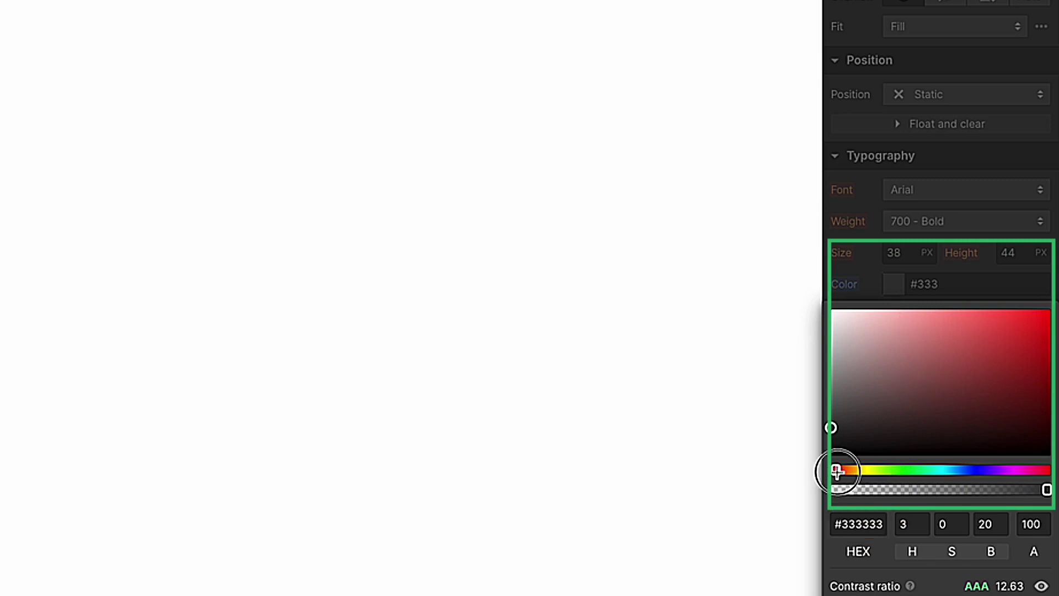
drag(836, 471, 946, 468)
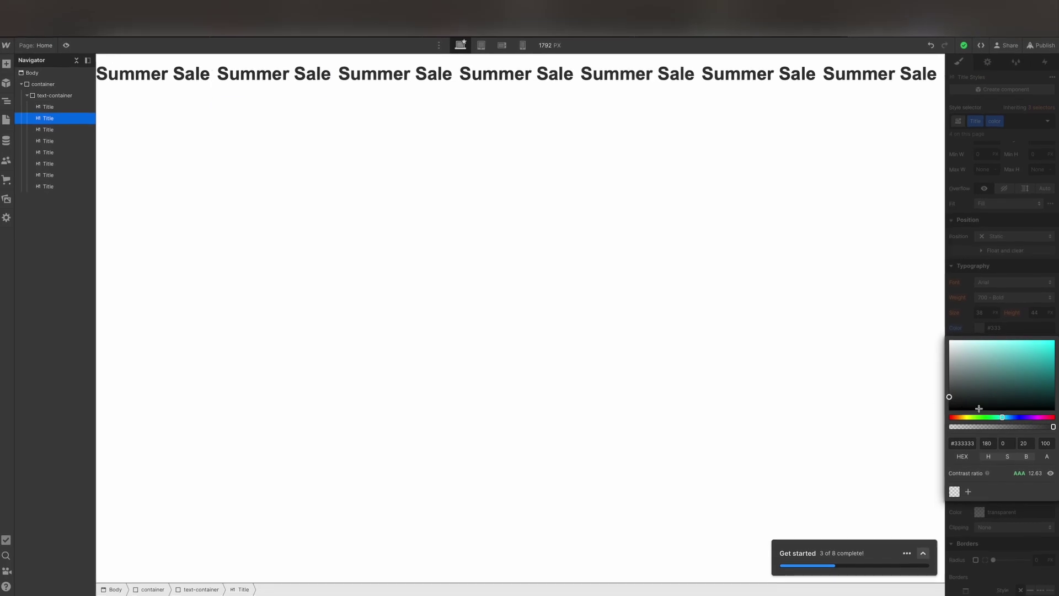
click(872, 416)
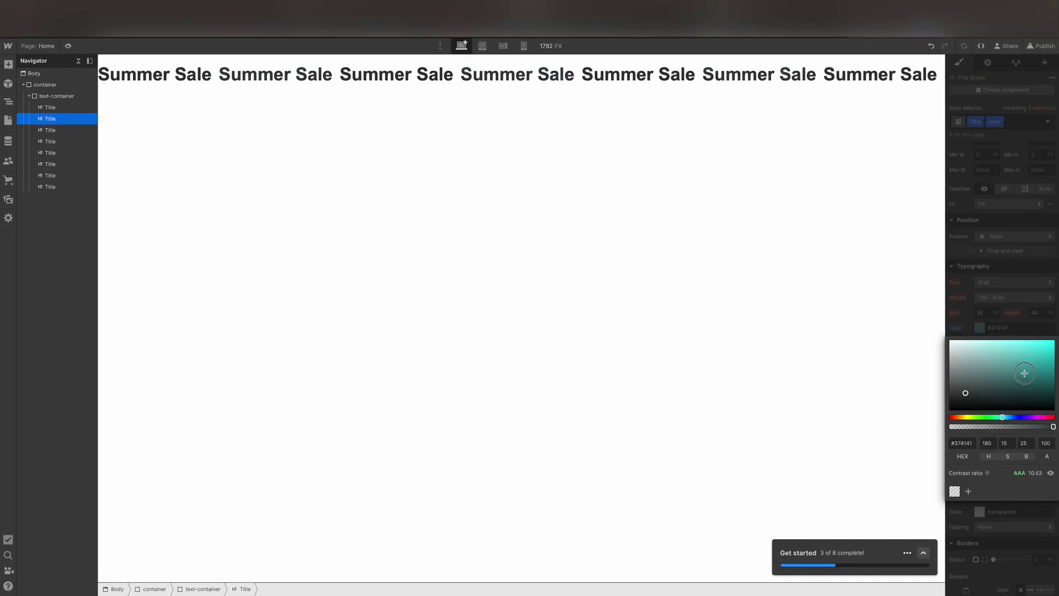
drag(1024, 374, 1050, 357)
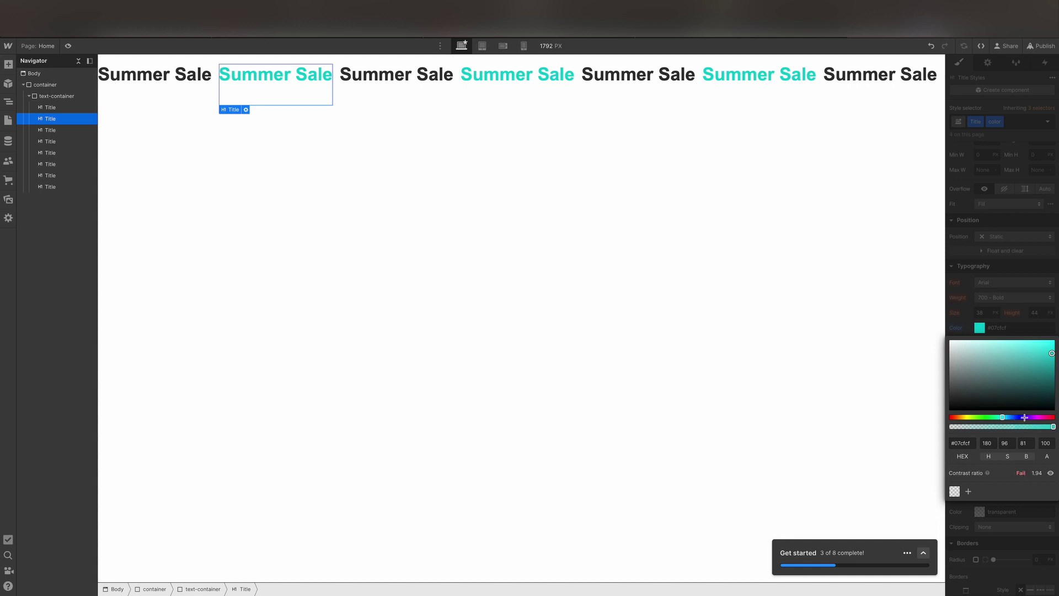
drag(1008, 418, 1045, 417)
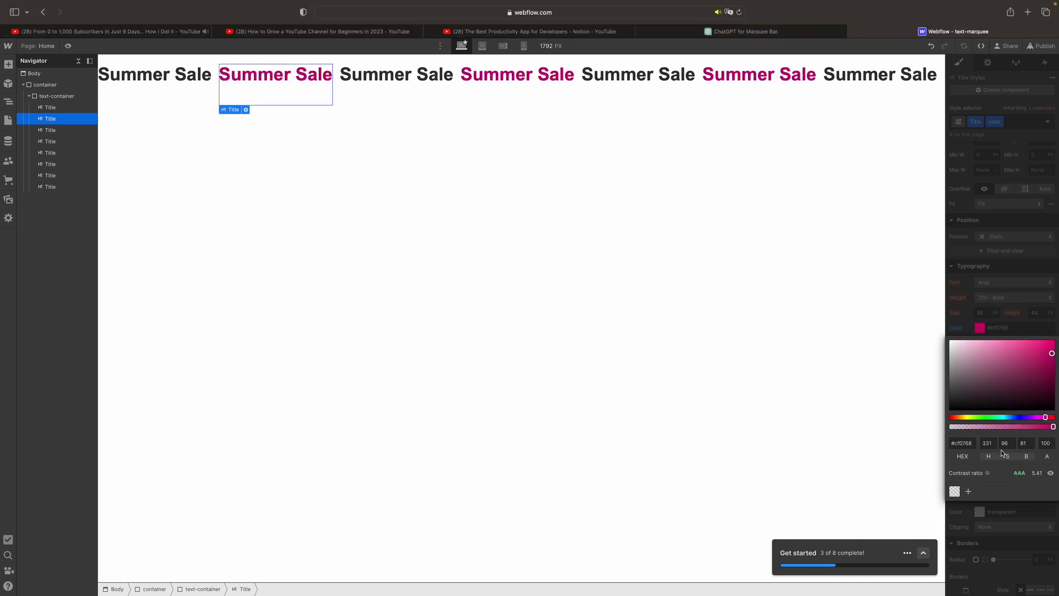
click(967, 320)
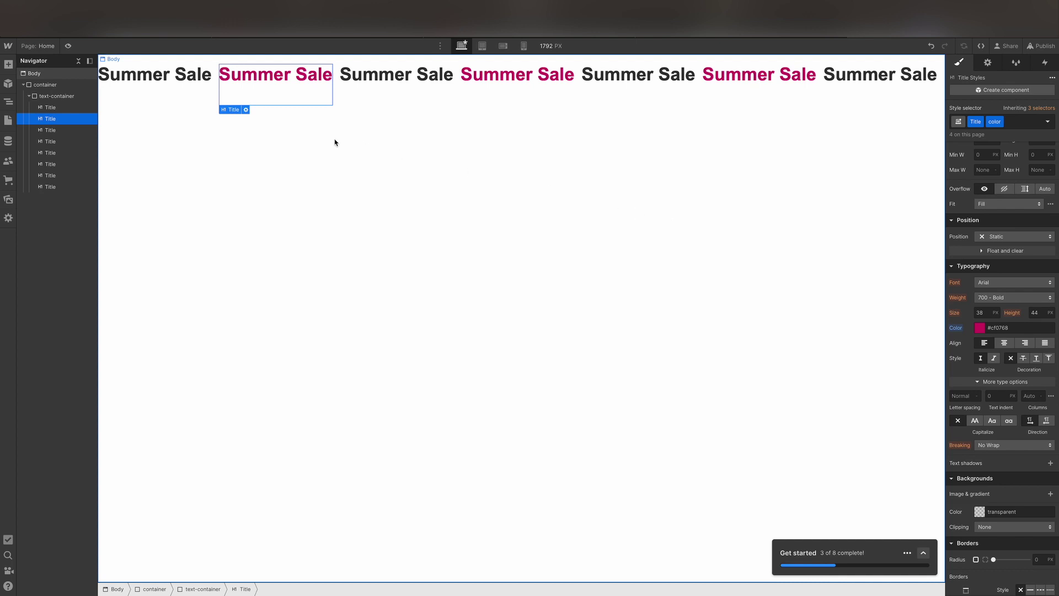
Step: Add a "Scroll into view" element trigger interaction to text-container
click(57, 96)
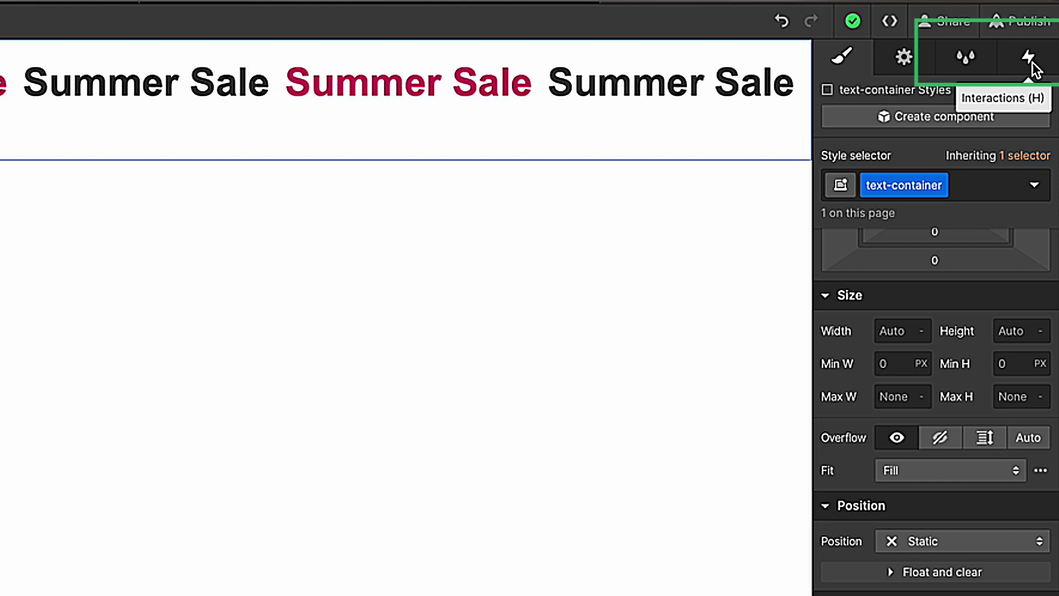
click(1029, 57)
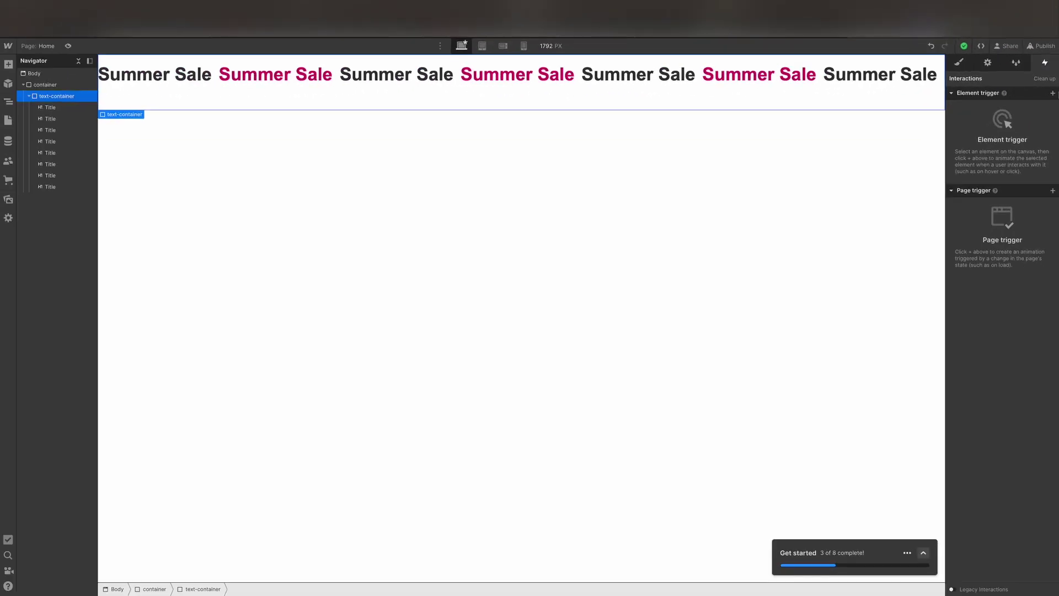
click(1052, 93)
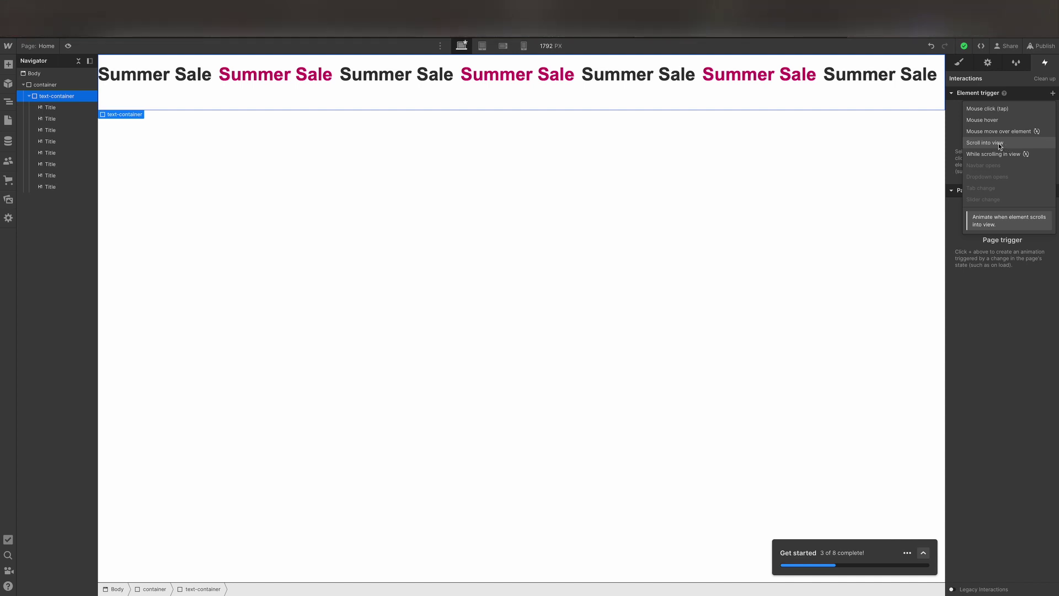
click(999, 145)
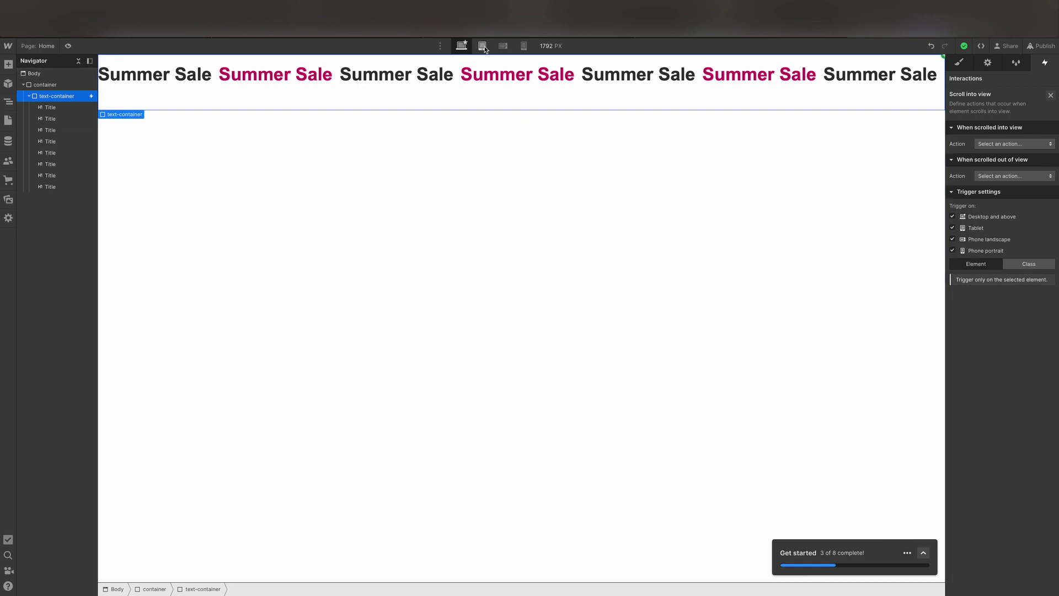
Step: Check the heading row at the tablet, phone landscape and phone portrait breakpoints, then return to the desktop view
click(482, 46)
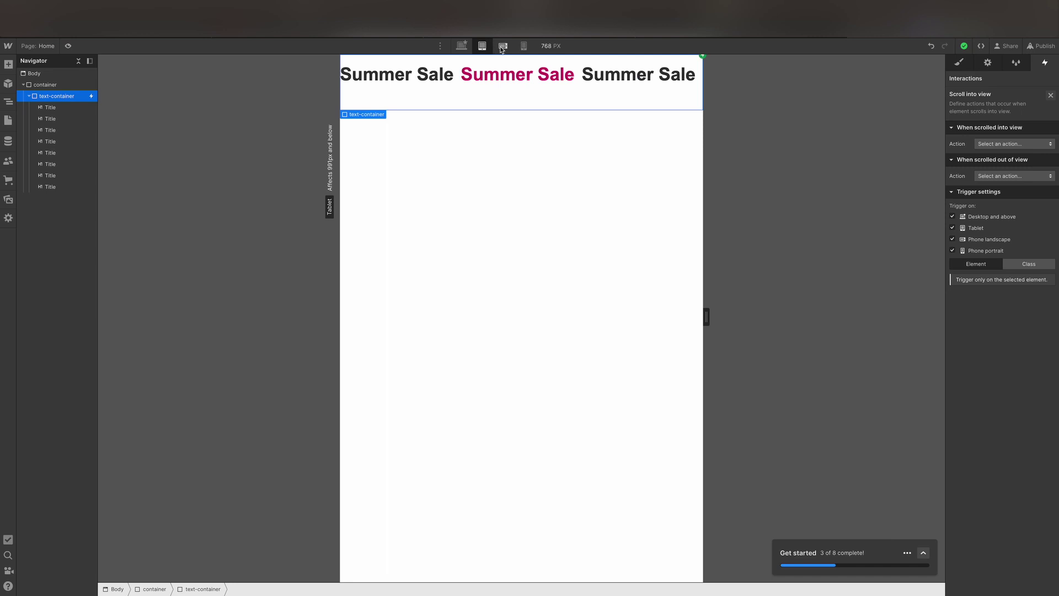
click(503, 46)
click(523, 47)
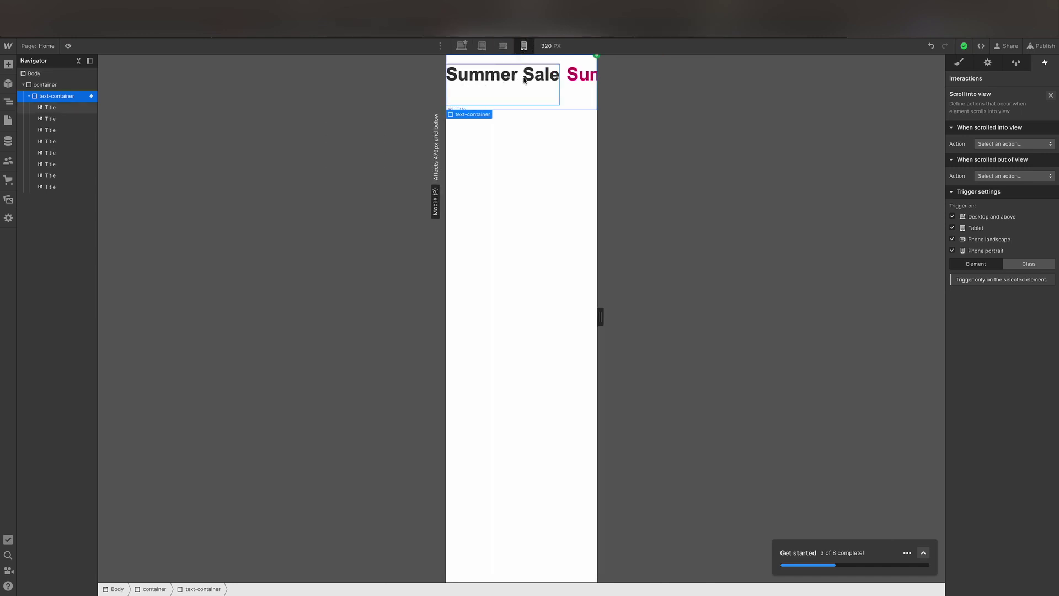
click(462, 46)
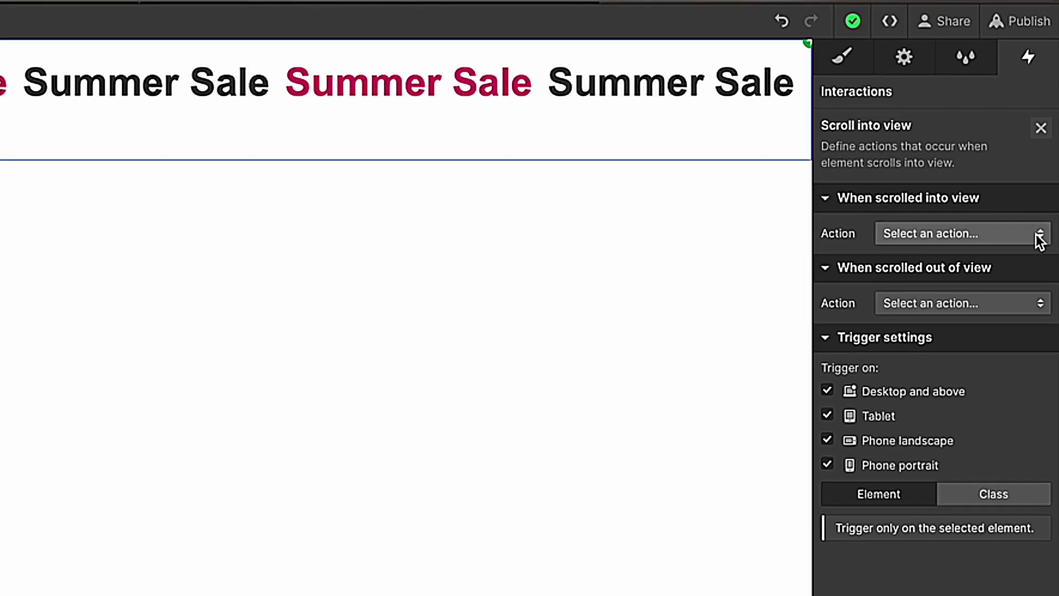
Step: Set the scrolled-into-view action of text-container's interaction to "Start an animation"
click(1039, 240)
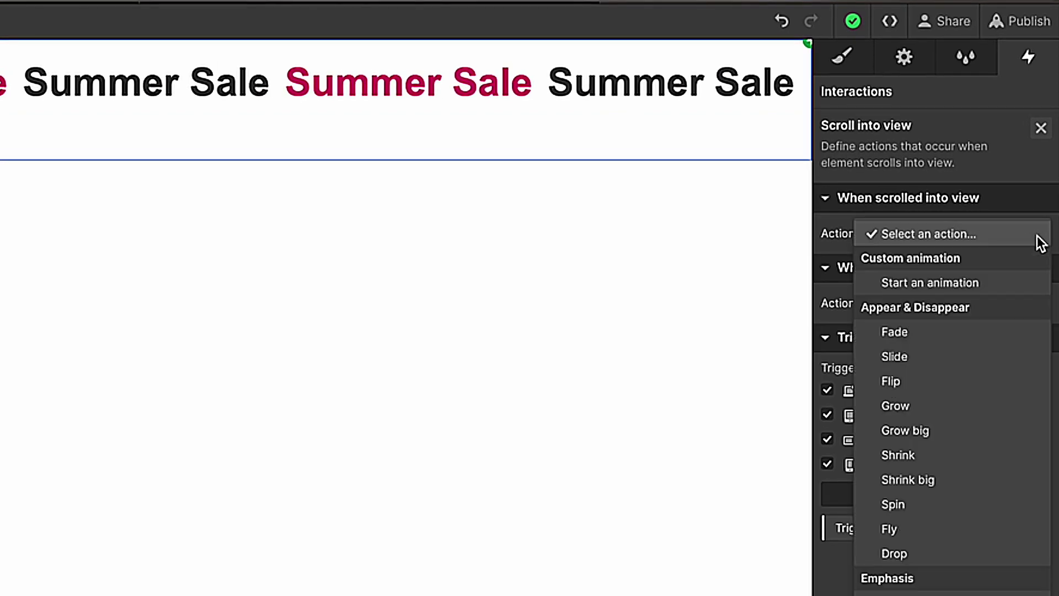
click(959, 283)
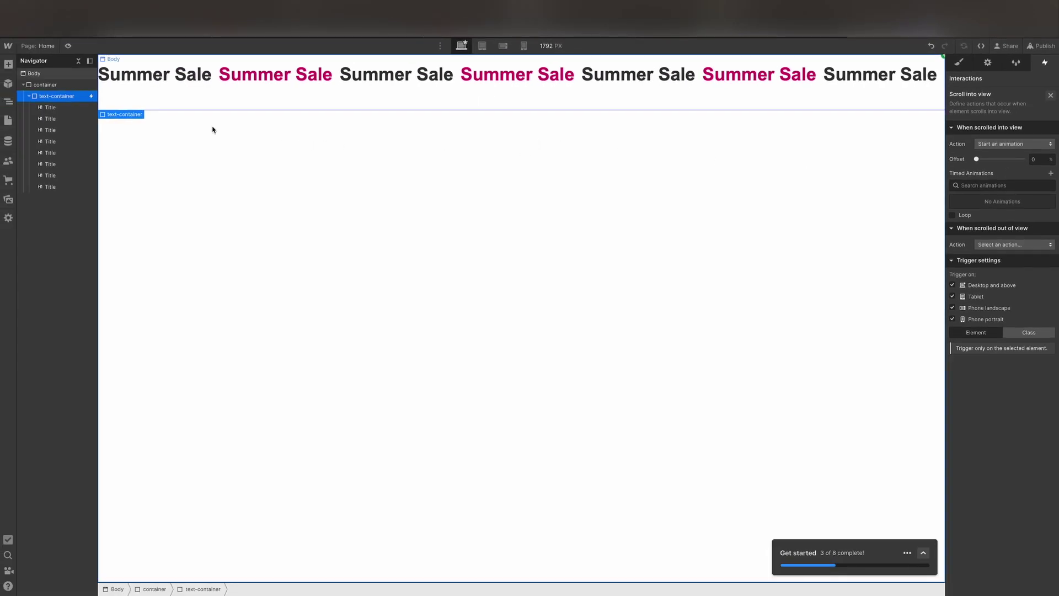
click(61, 110)
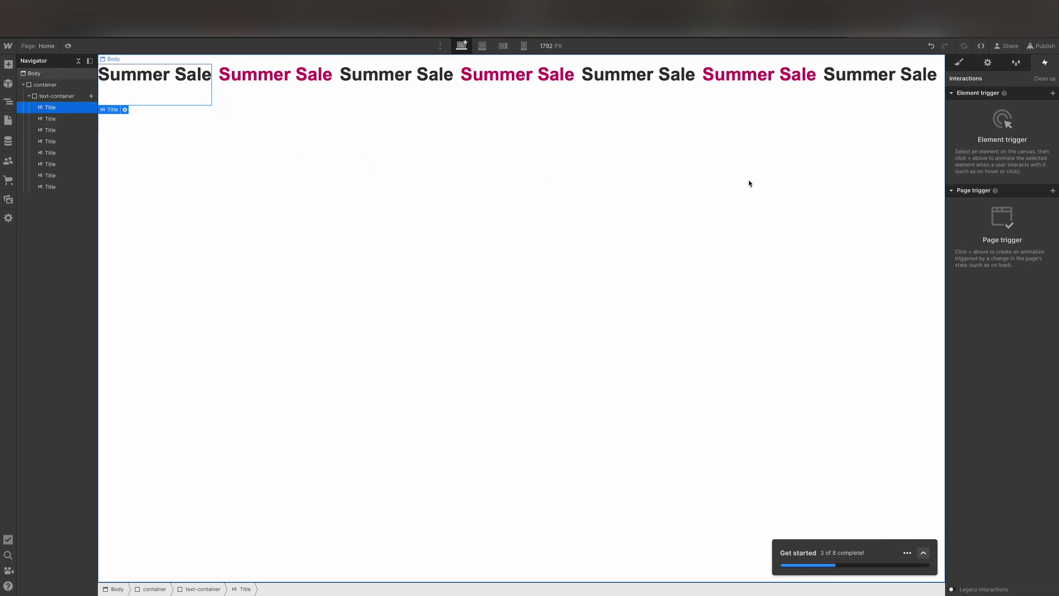
click(1053, 93)
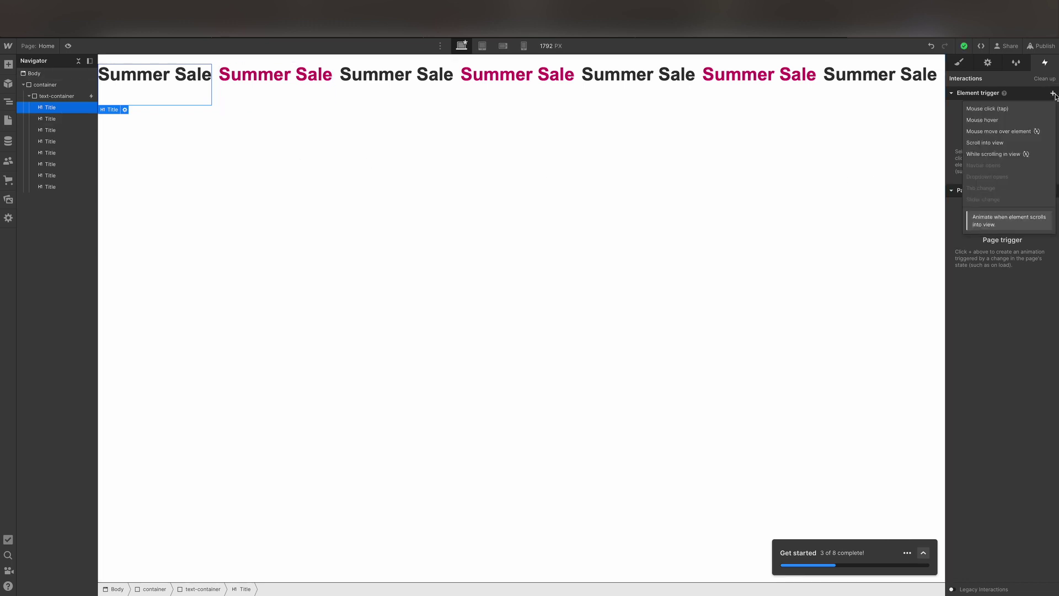
click(1053, 94)
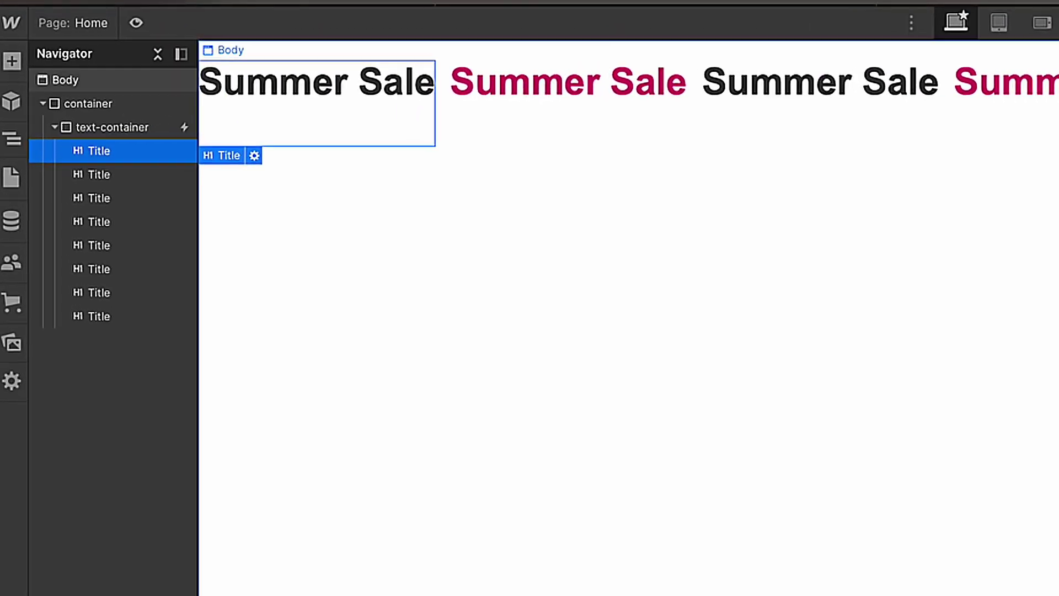
click(120, 129)
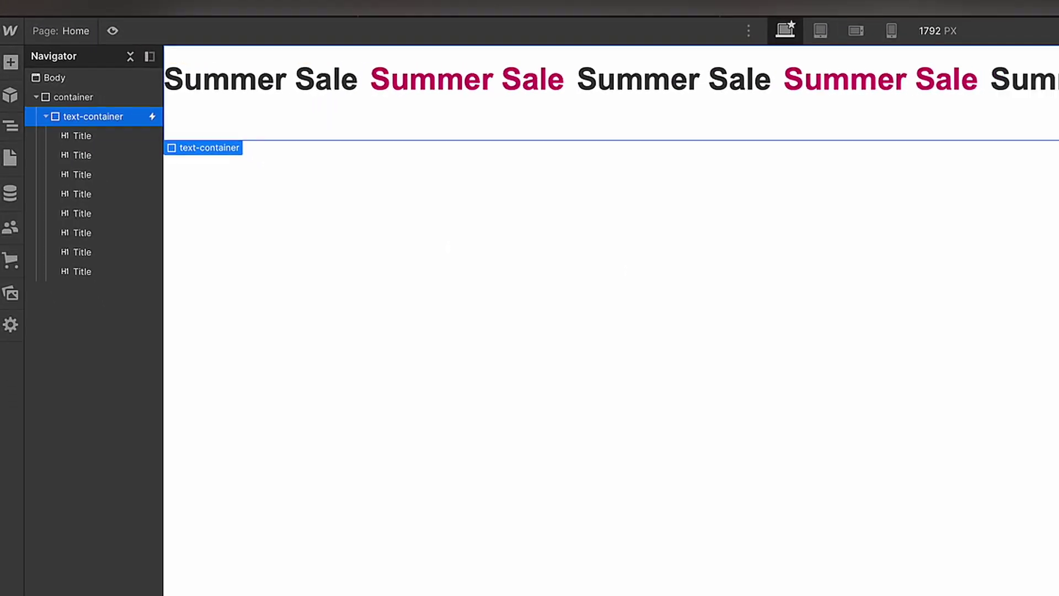
click(976, 106)
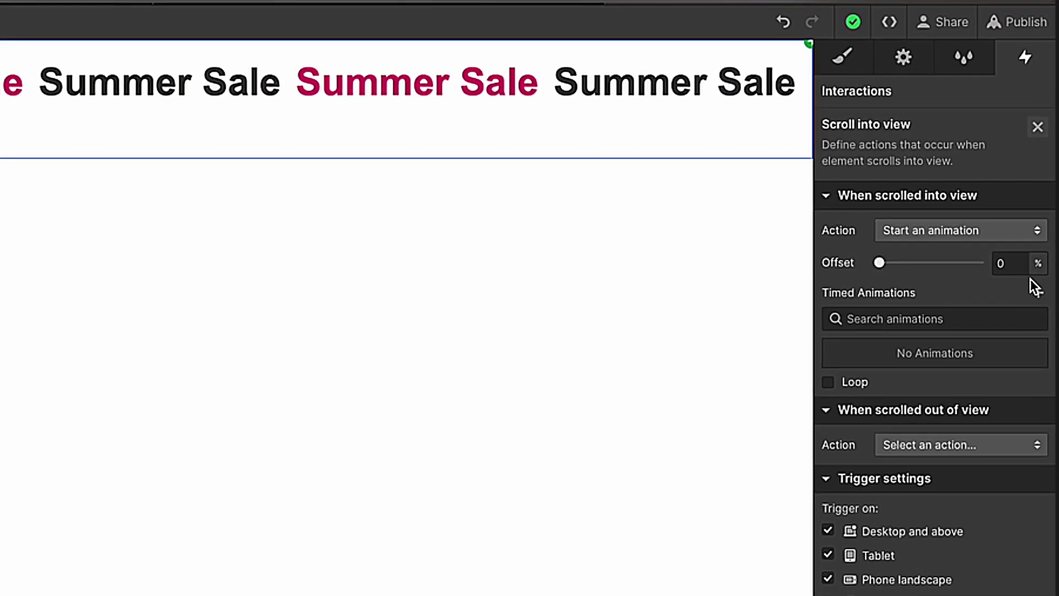
Step: Create a timed animation named "marquee" for text-container's scrolled-into-view action and save it
click(1036, 301)
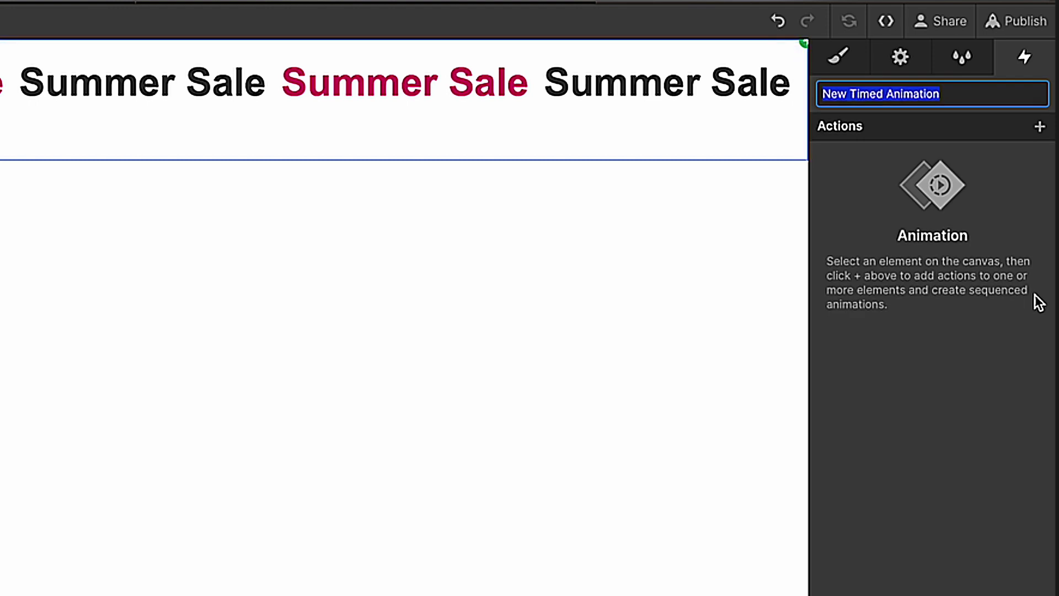
text(marqu)
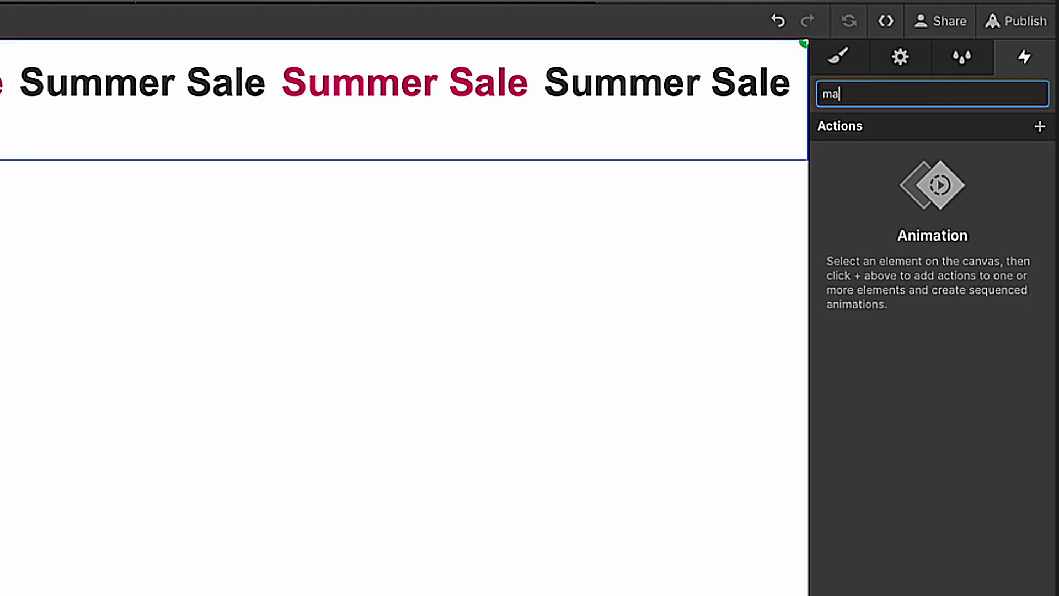
text(ee)
key(Return)
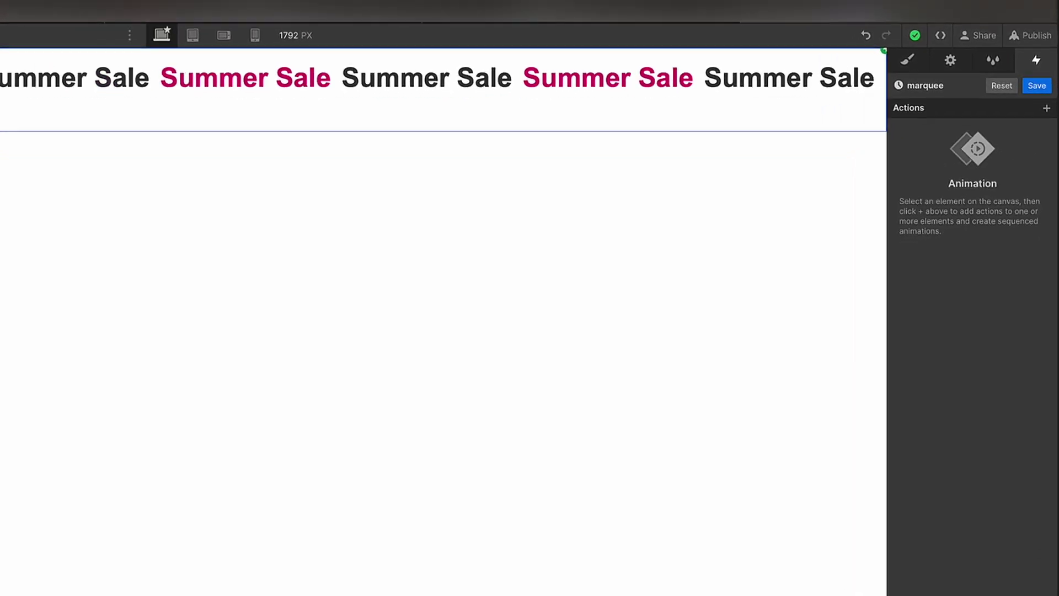
click(1030, 92)
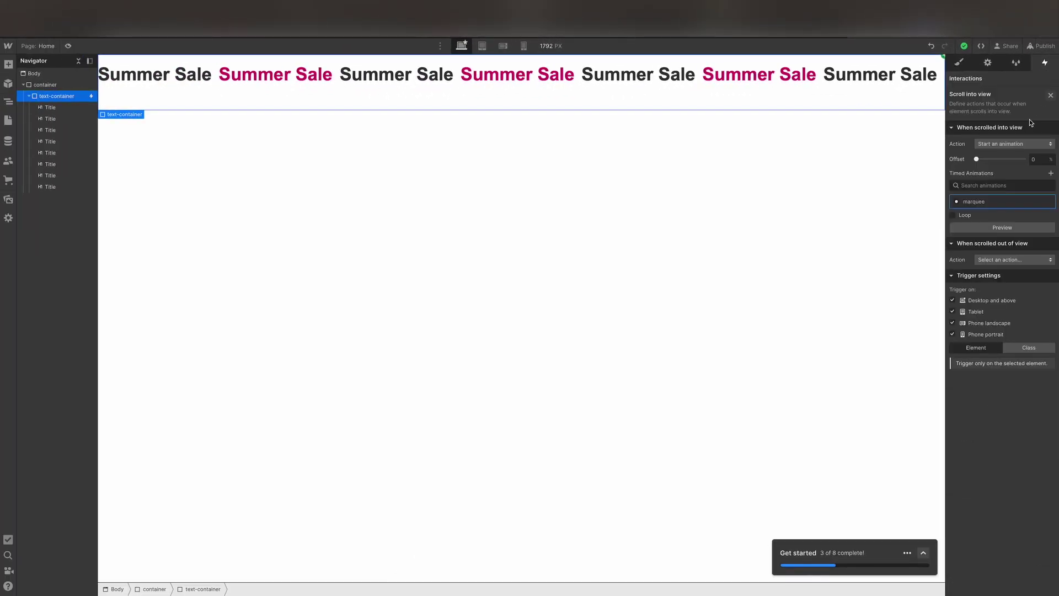
Step: Add a Move action for the Title class to the marquee animation, with a duration of 0 s and X at 0 px
click(986, 204)
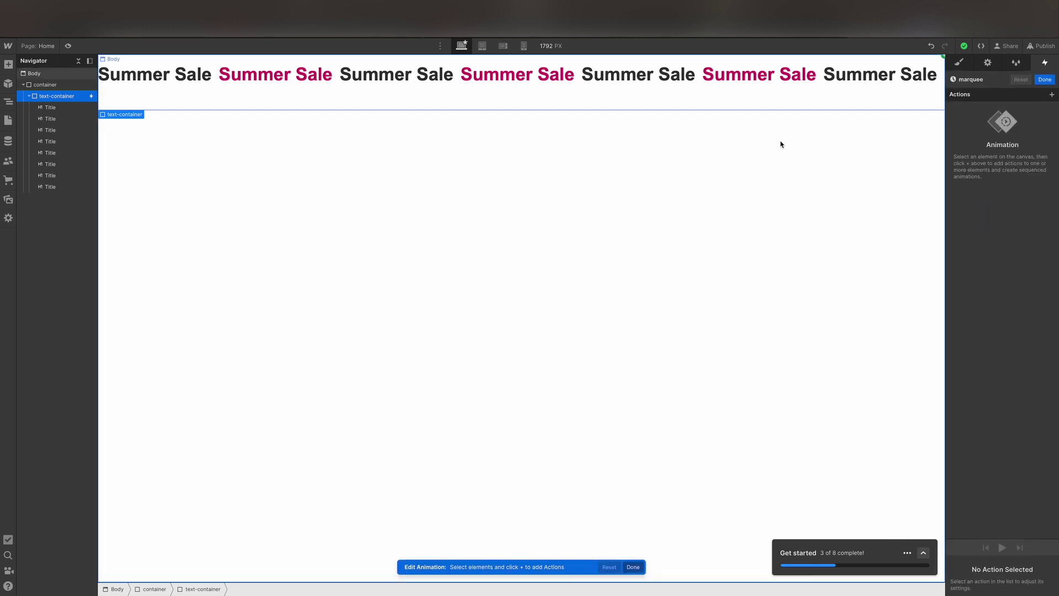
click(50, 107)
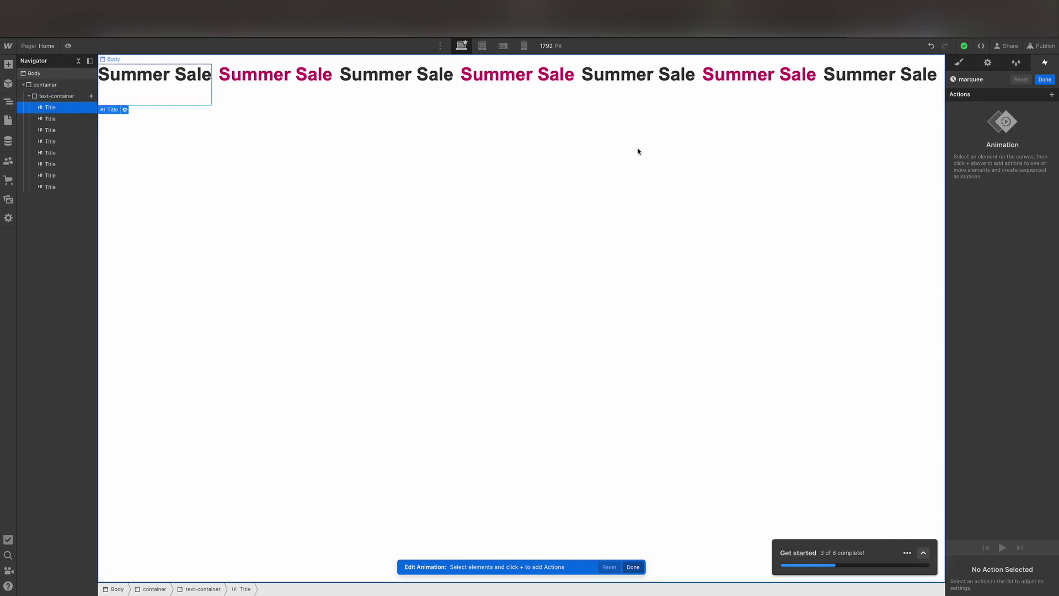
click(1051, 94)
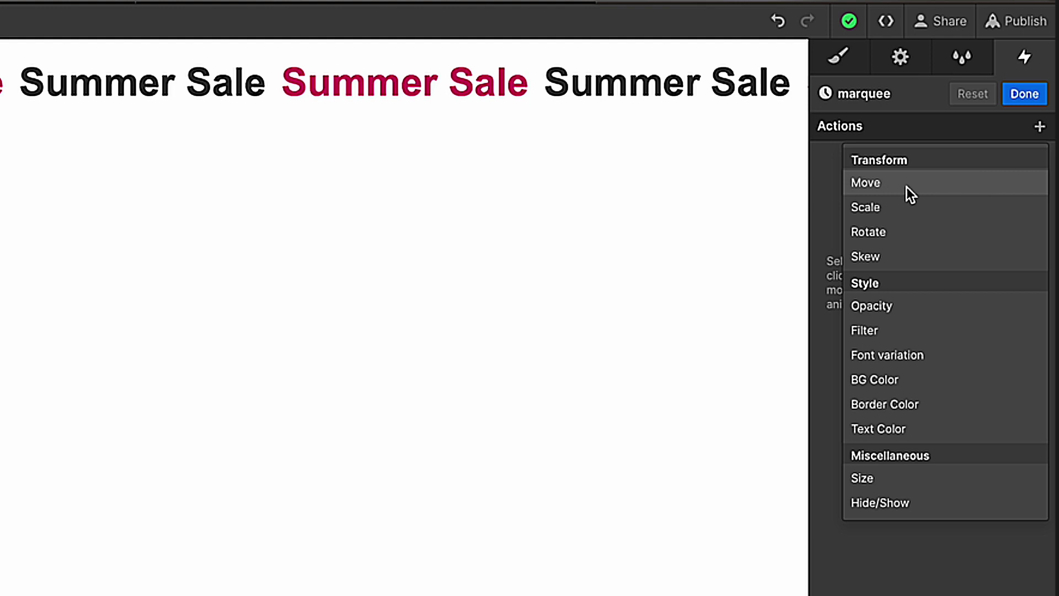
click(905, 186)
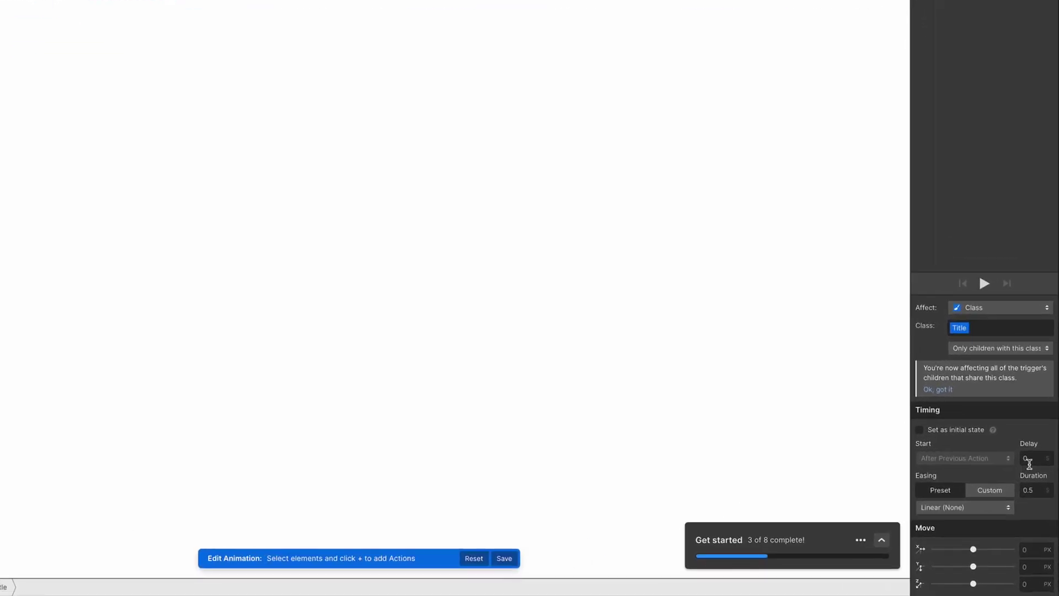
click(1025, 458)
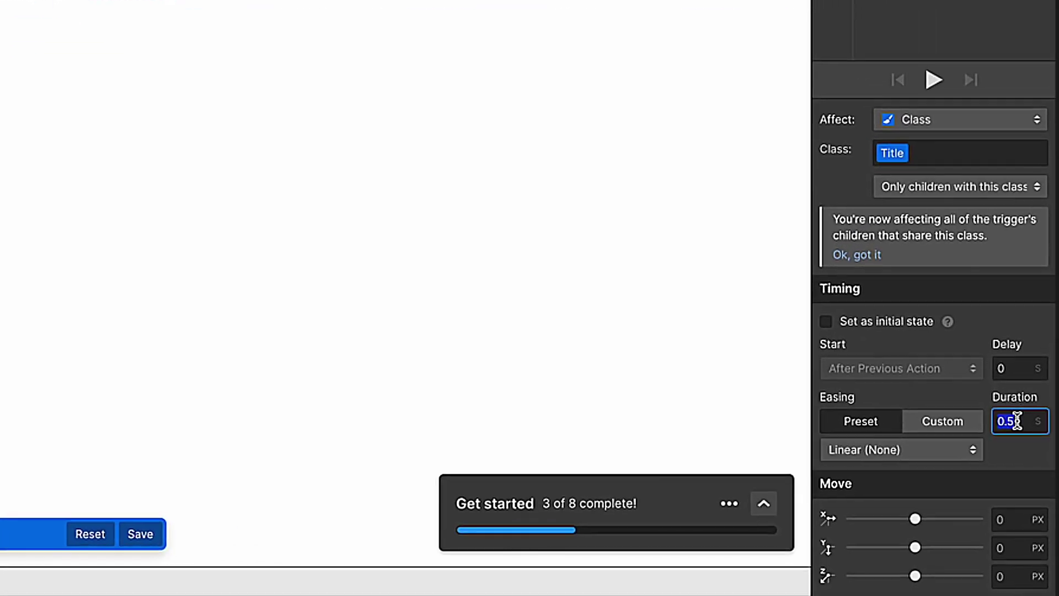
text(0)
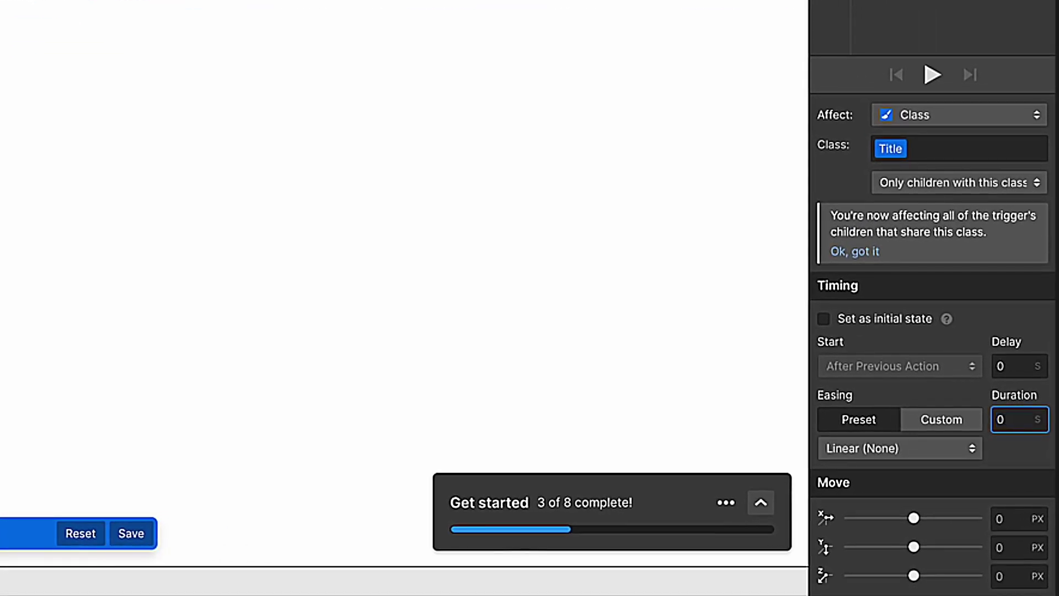
click(1014, 522)
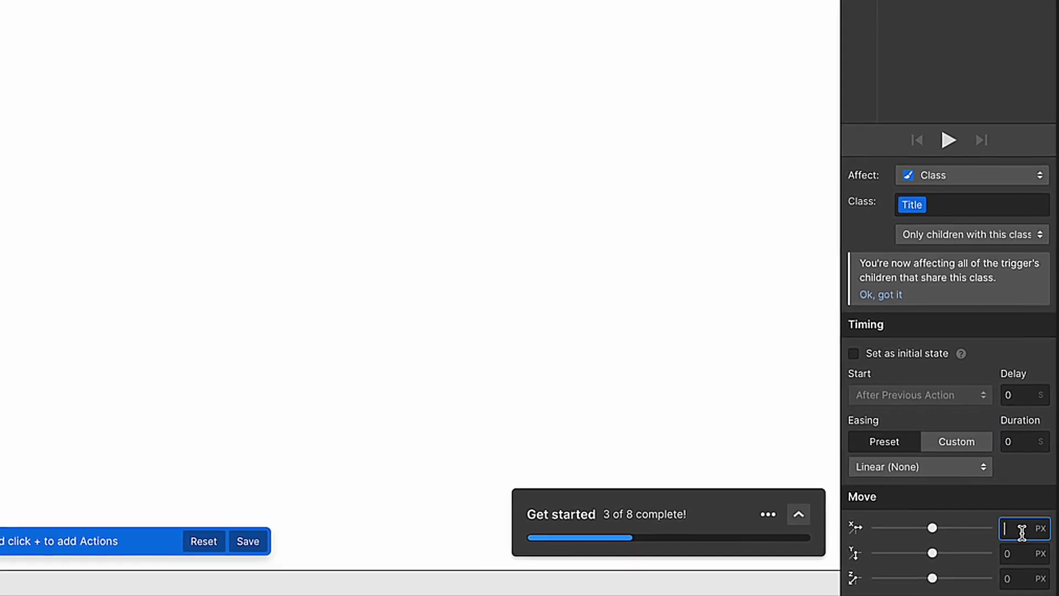
text(0)
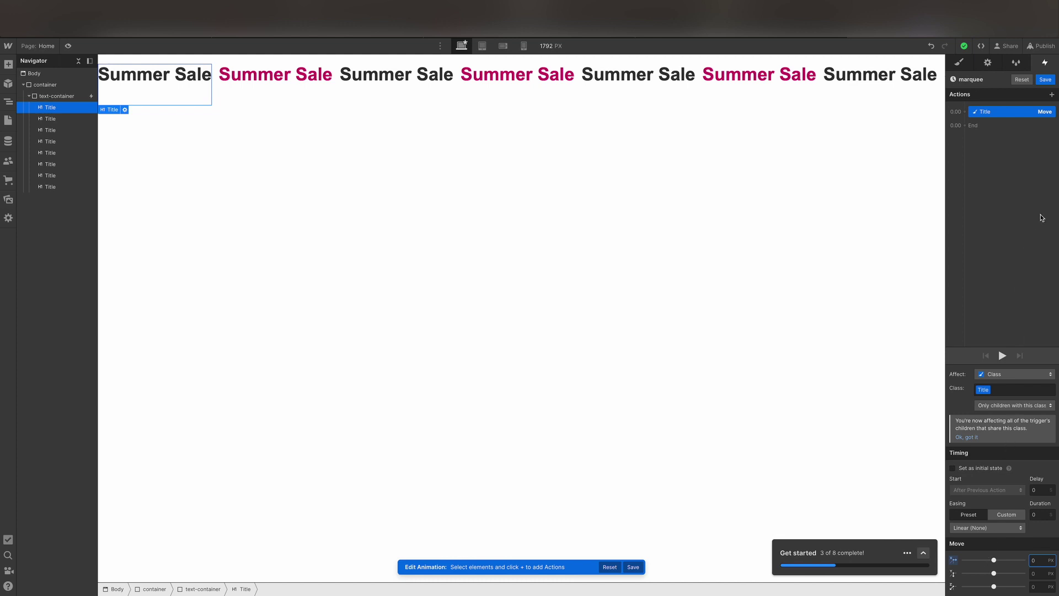
Step: Add a second Move action for the Title class with a duration of 10 s and X at -512 px
click(1052, 96)
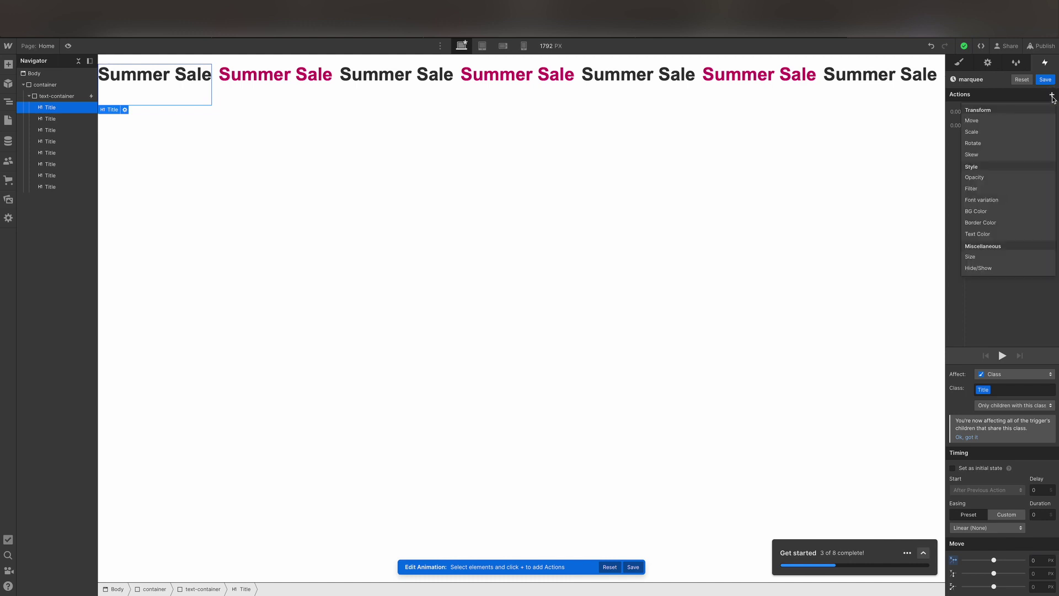
click(1001, 120)
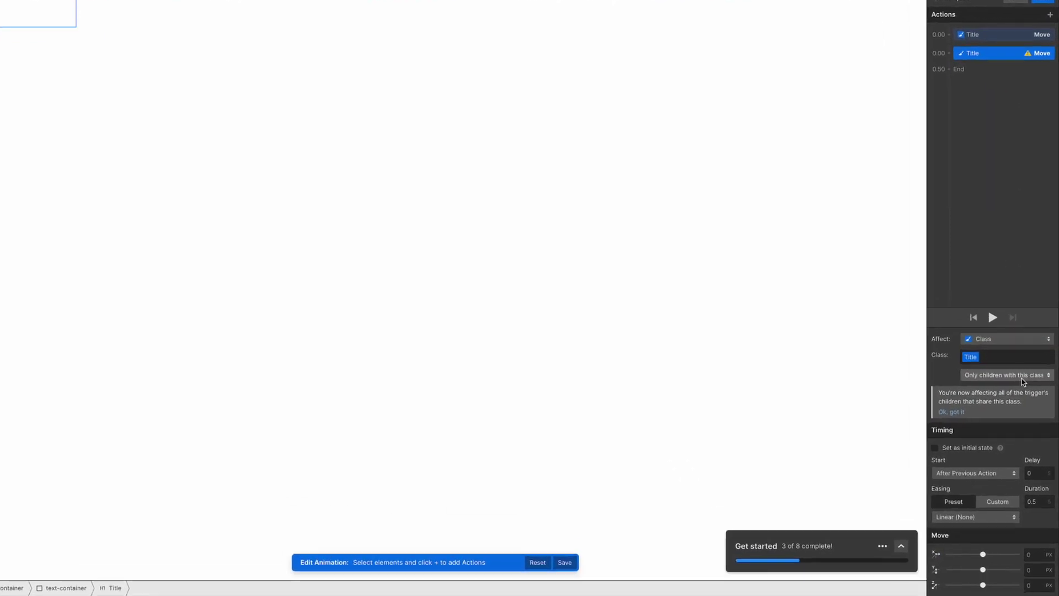
double_click(1023, 448)
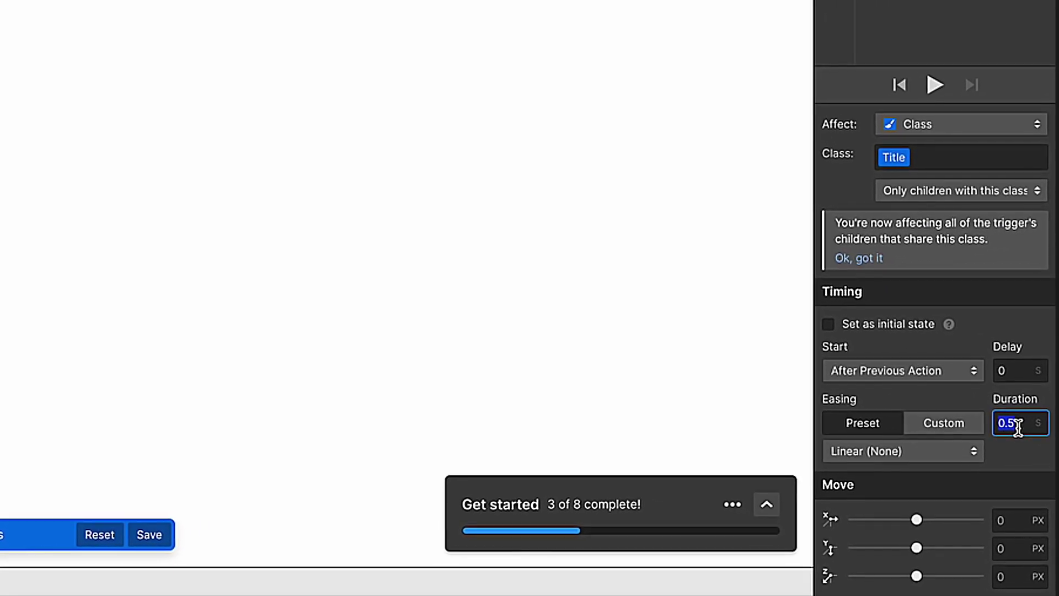
text(10)
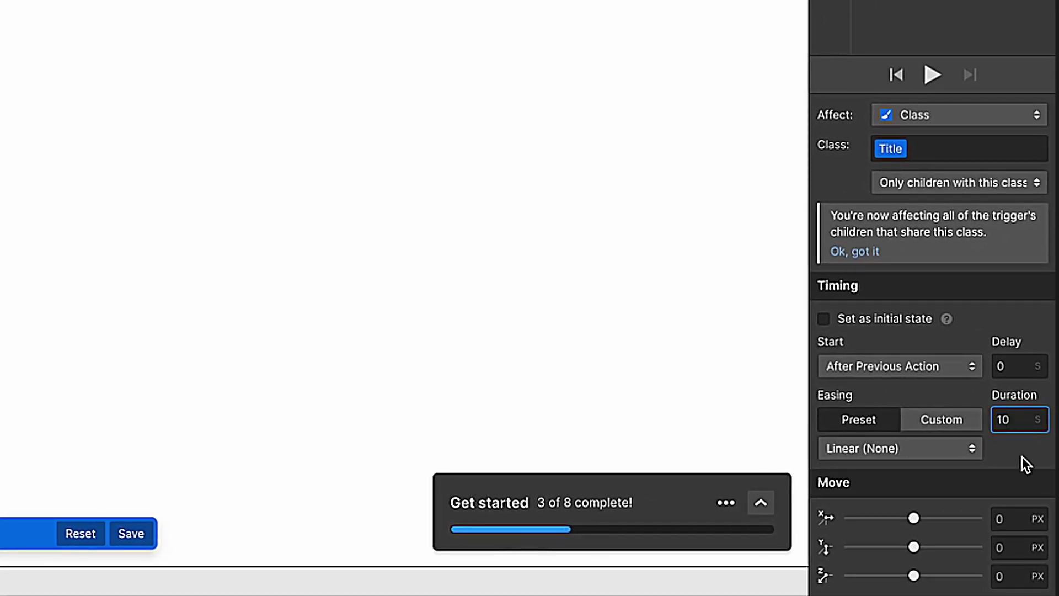
drag(914, 518, 879, 521)
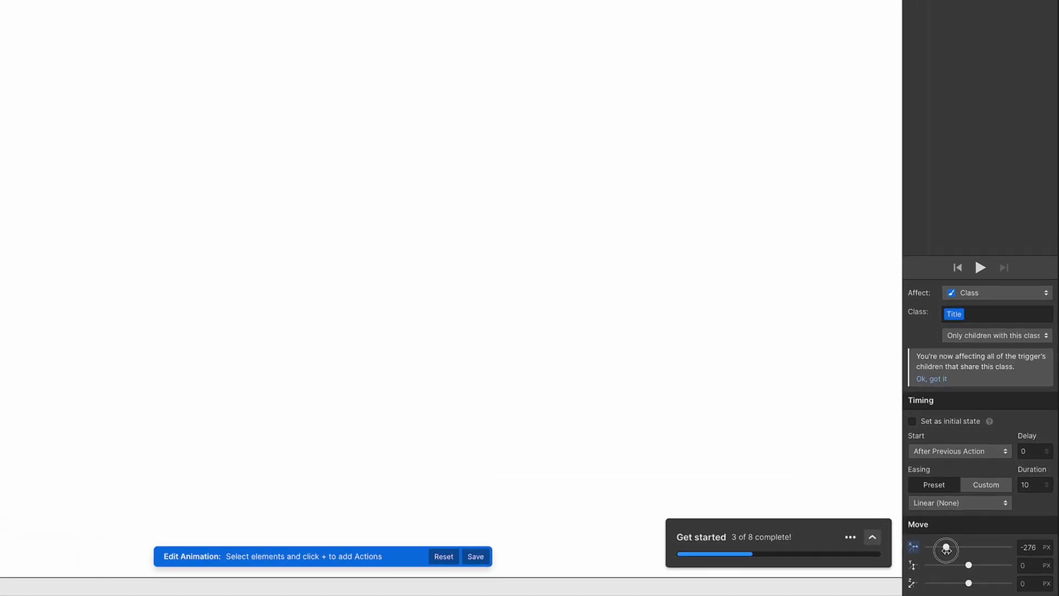
mouse_move(945, 550)
mouse_down()
mouse_move(927, 549)
mouse_move(964, 561)
mouse_up()
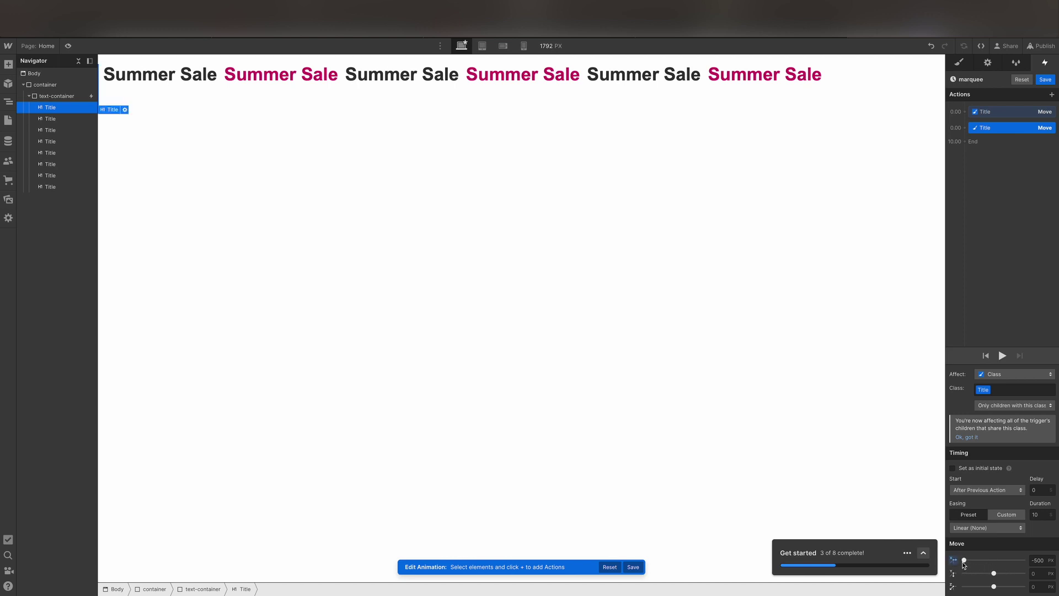
click(1038, 561)
text(-512)
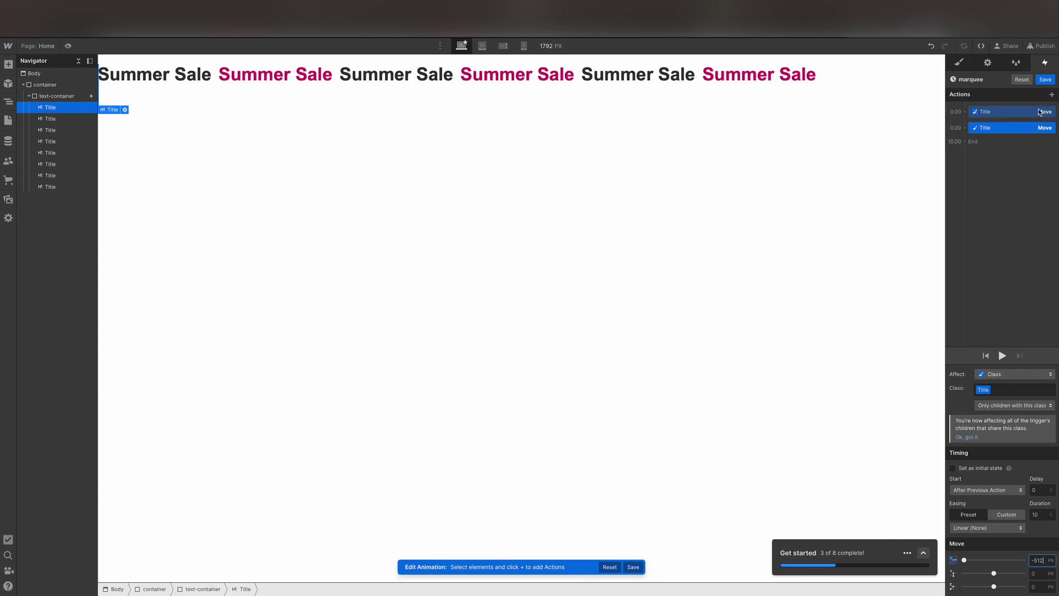
click(1046, 81)
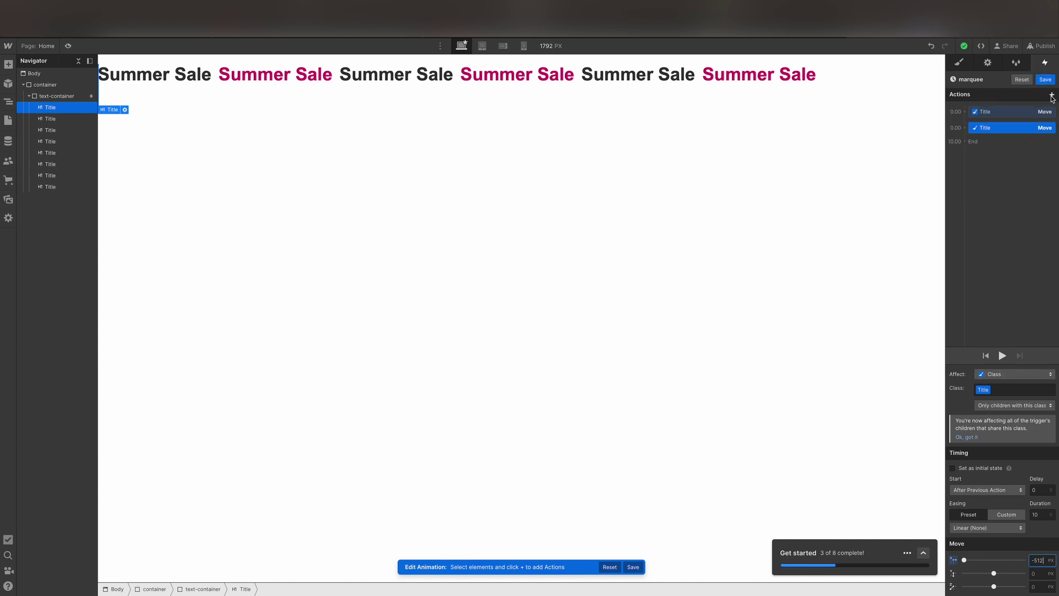
Step: Add a third Move action for the Title class with a duration of 0 s and X at 0 px
click(1051, 95)
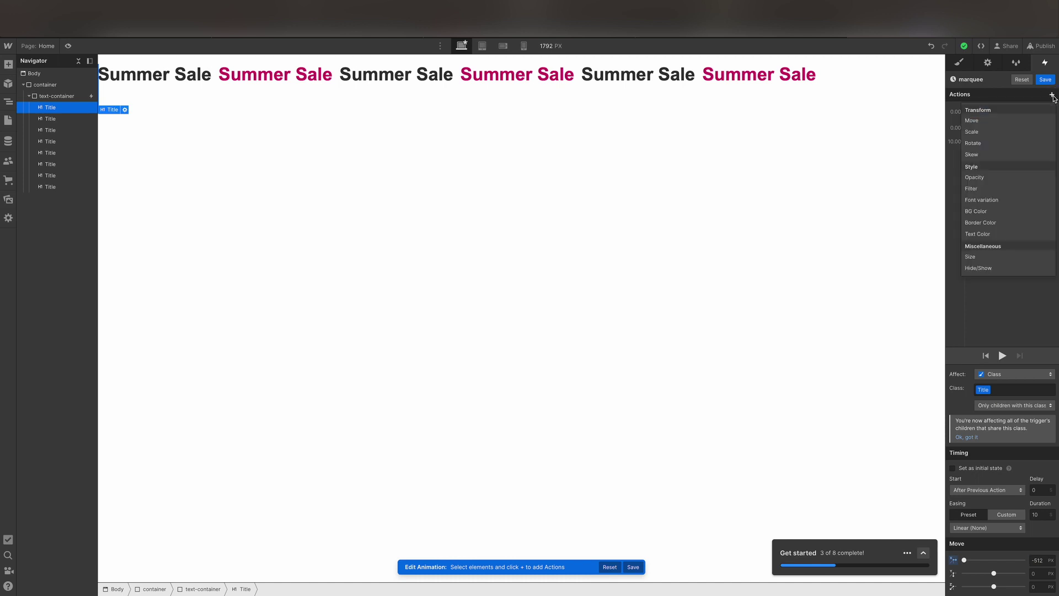
click(1001, 122)
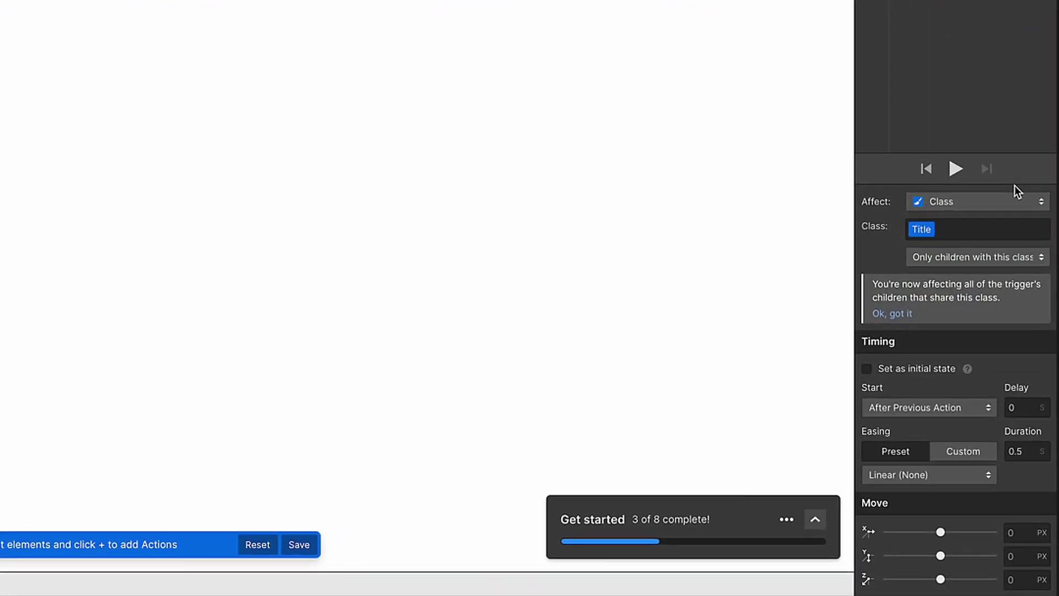
click(1020, 451)
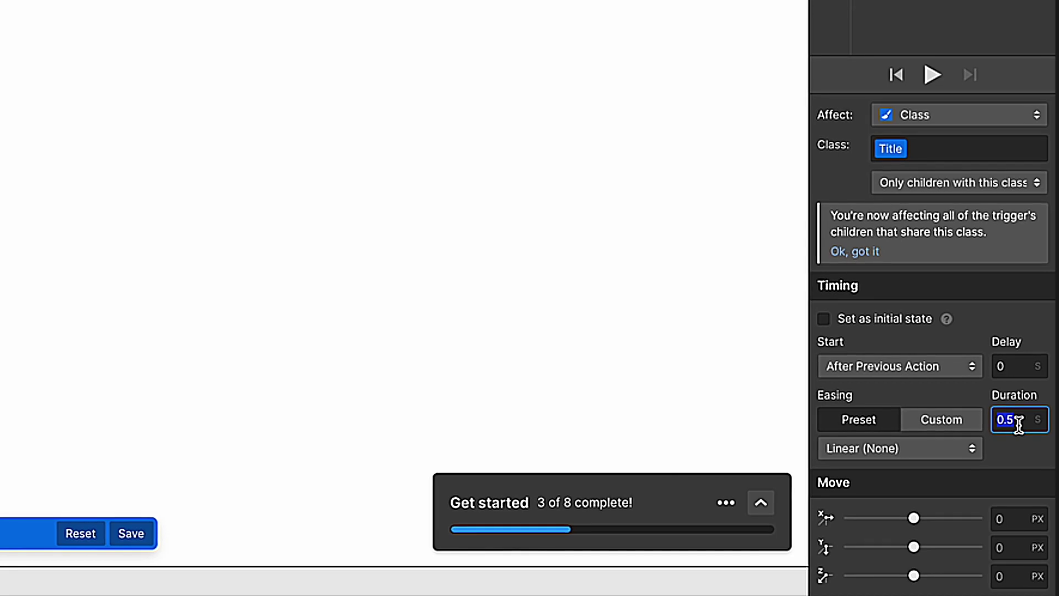
text(0)
click(1015, 513)
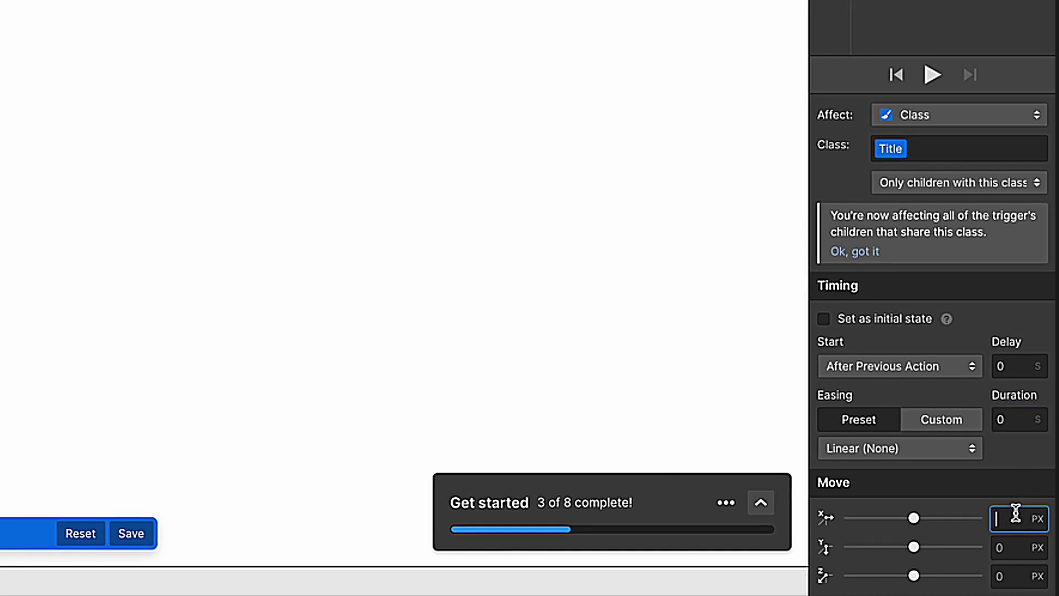
text(0)
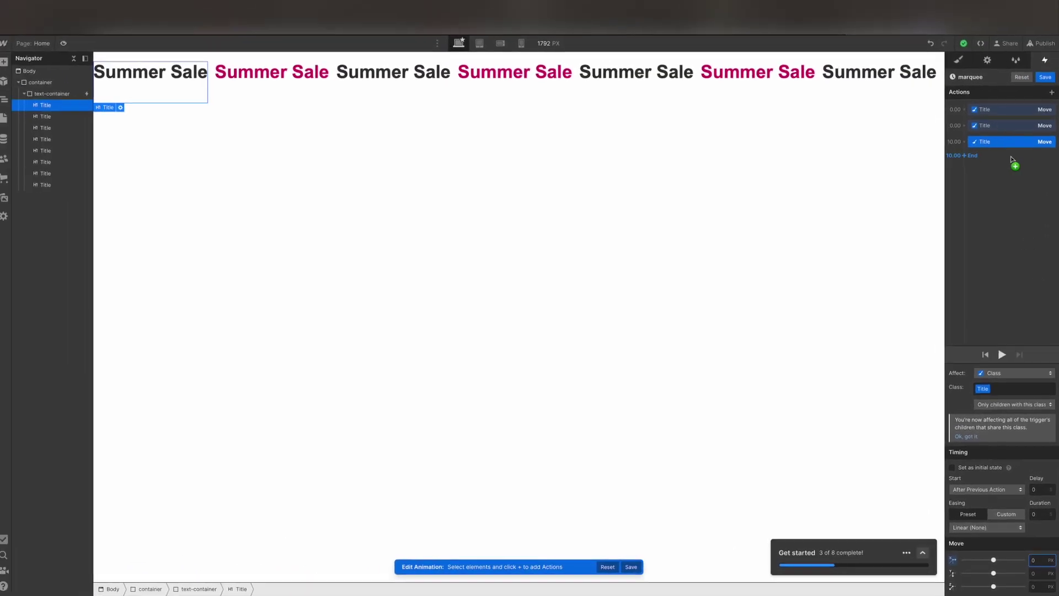
Step: Save the marquee animation's actions and preview it once from text-container's scroll-into-view trigger
click(1045, 76)
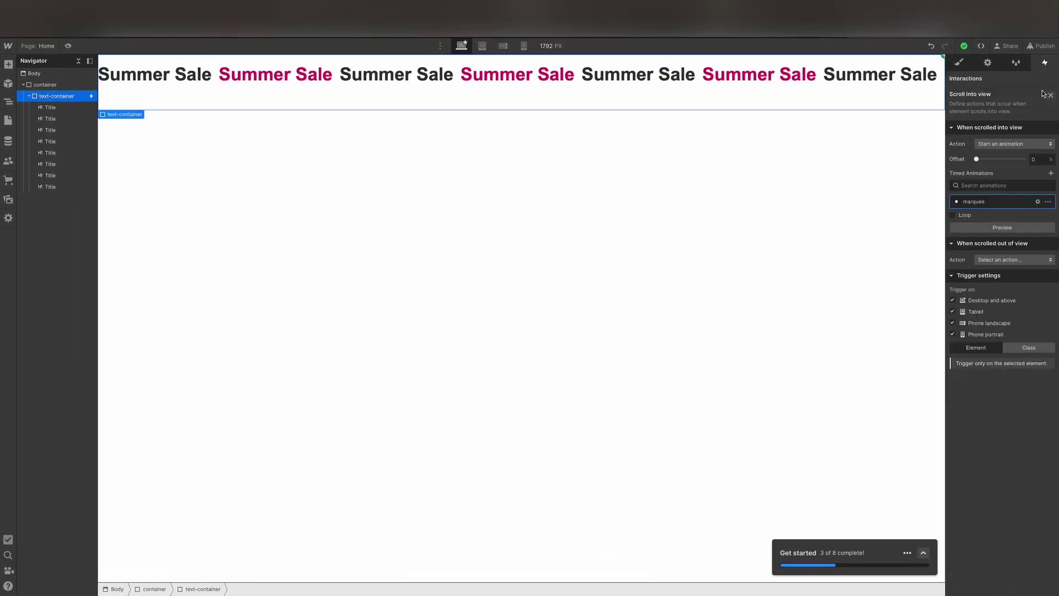
click(998, 228)
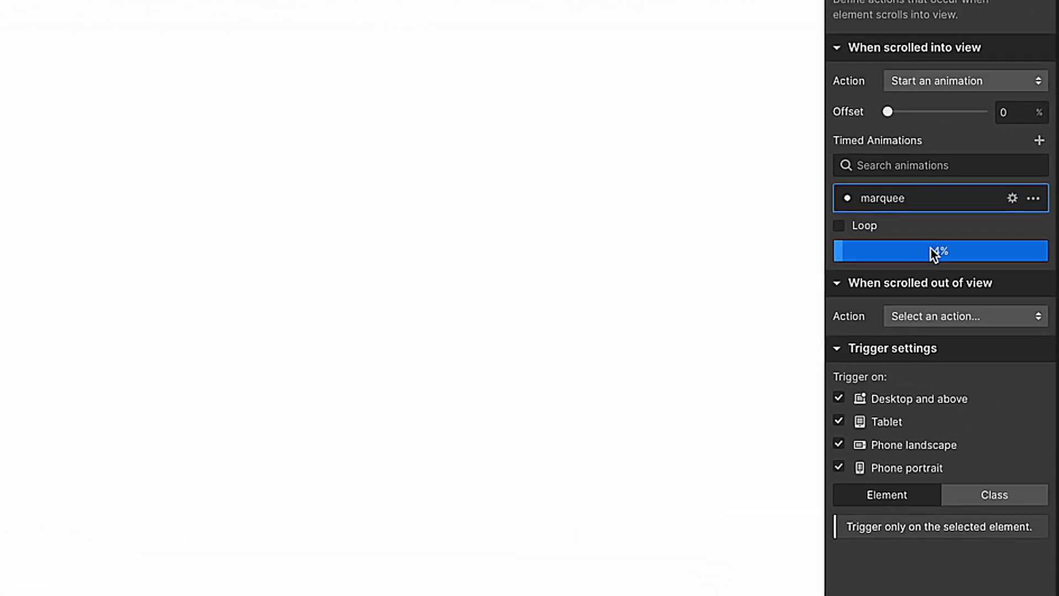
click(932, 254)
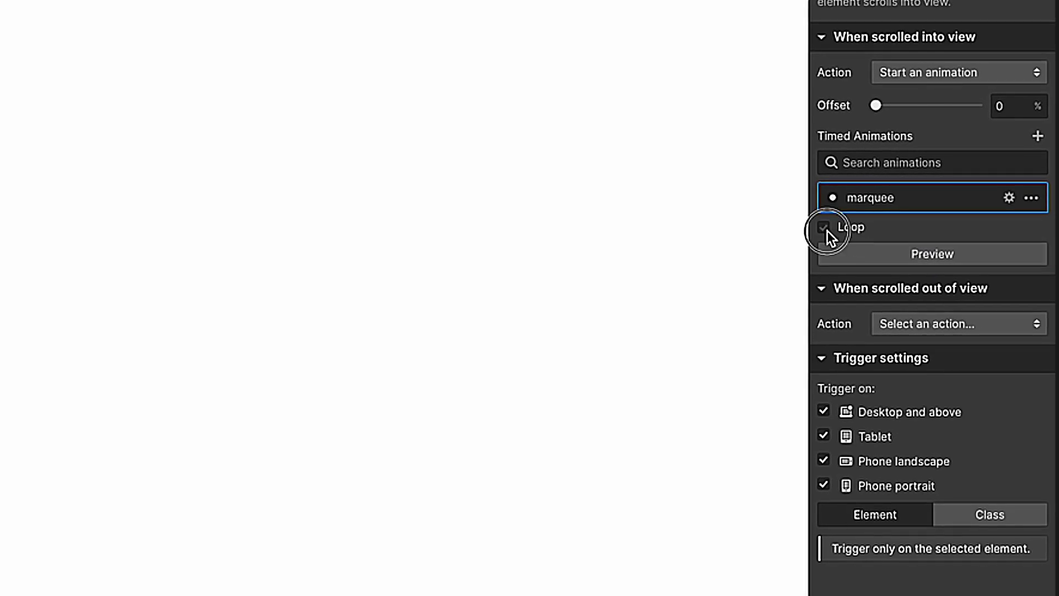
Step: Enable Loop for the marquee timed animation and preview the looping motion
click(826, 231)
click(915, 255)
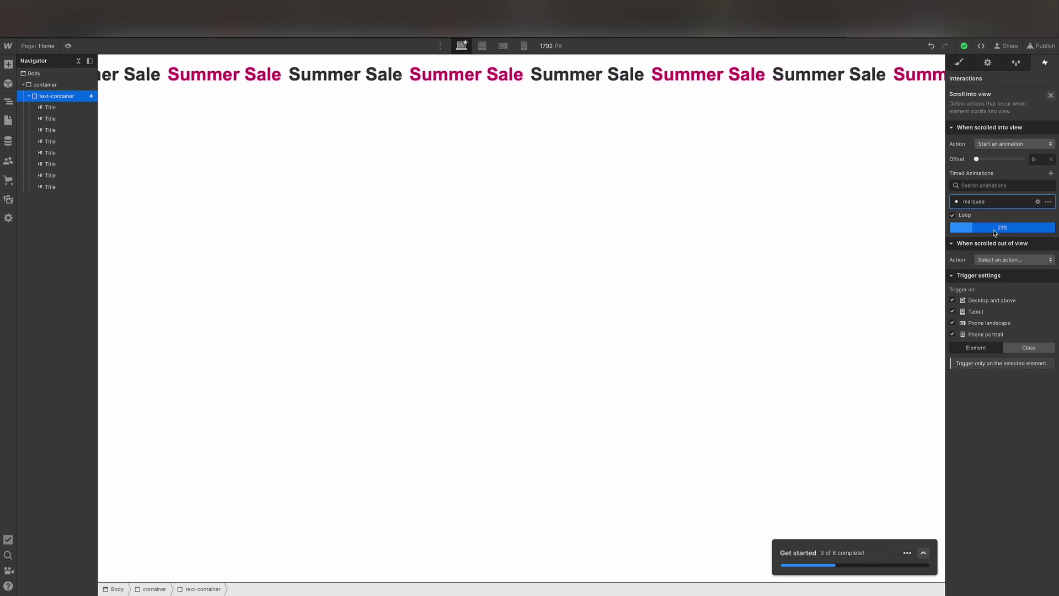
click(995, 228)
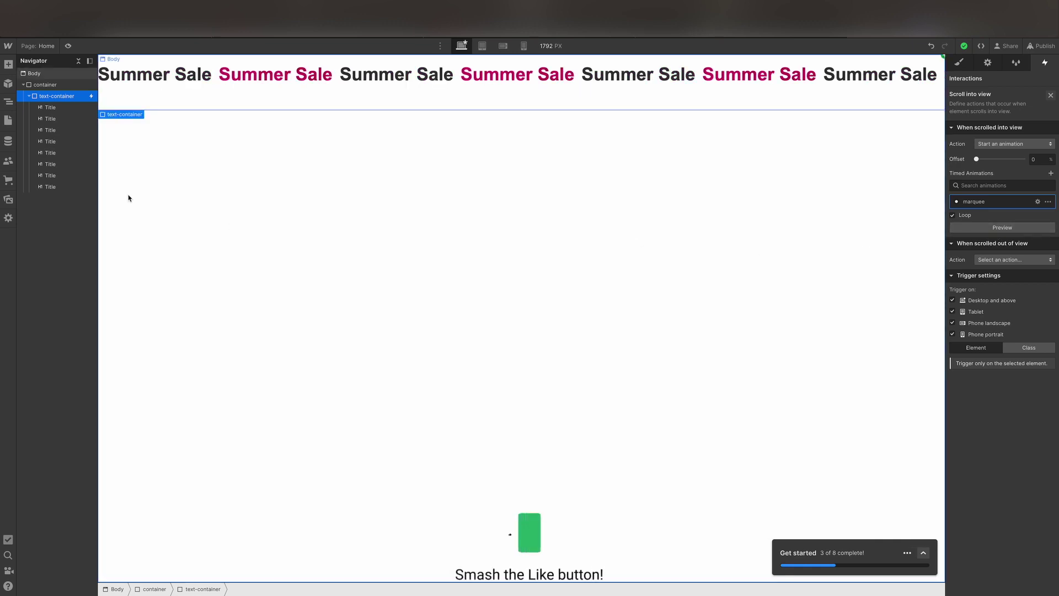
Step: Extend text-container with duplicated Title headings and delete the surplus black copy that breaks the color alternation
click(50, 187)
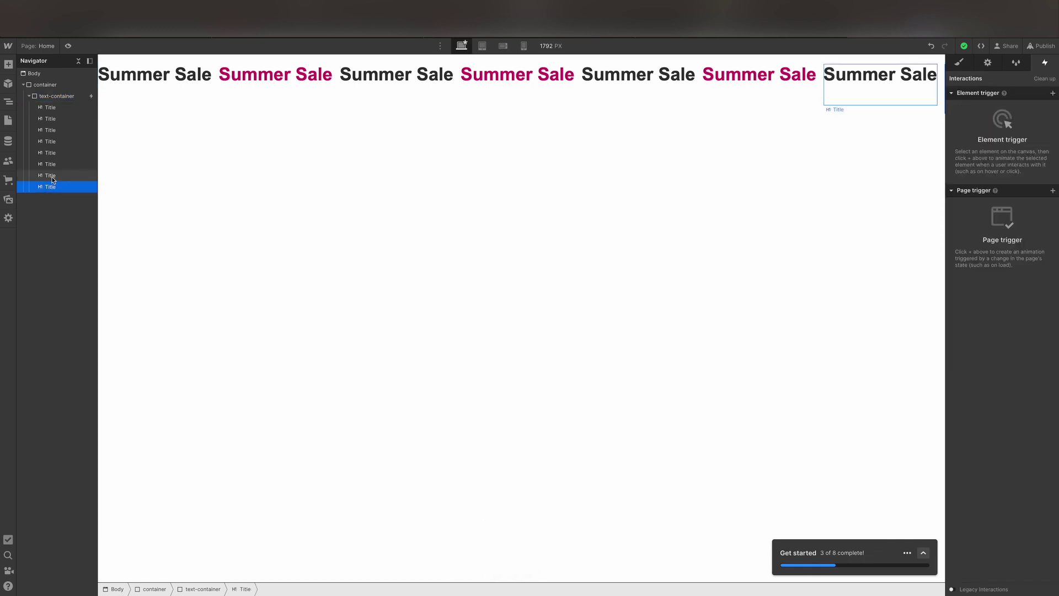
click(50, 176)
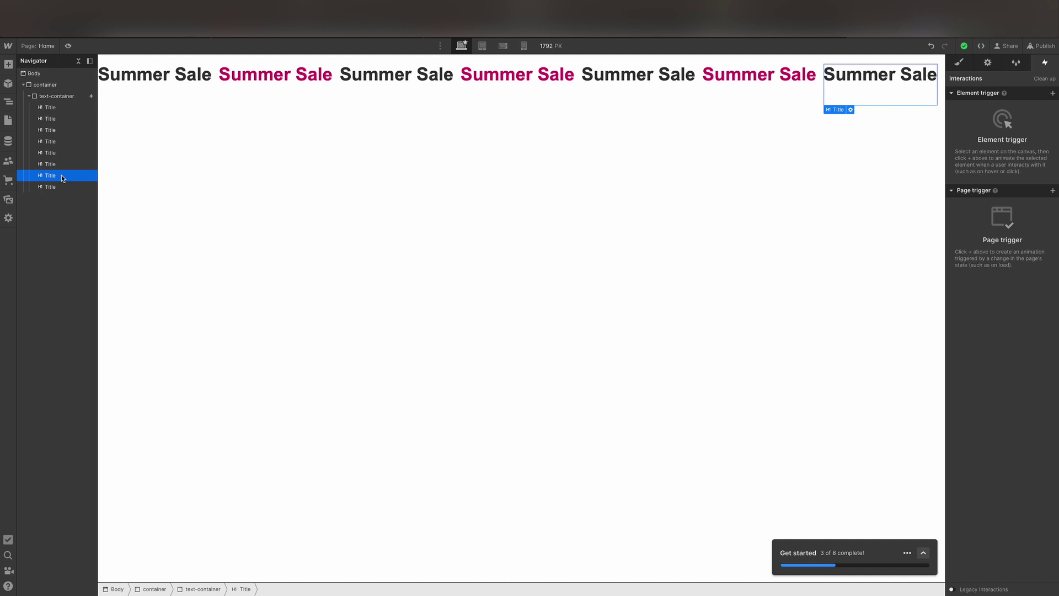
key(ctrl+d)
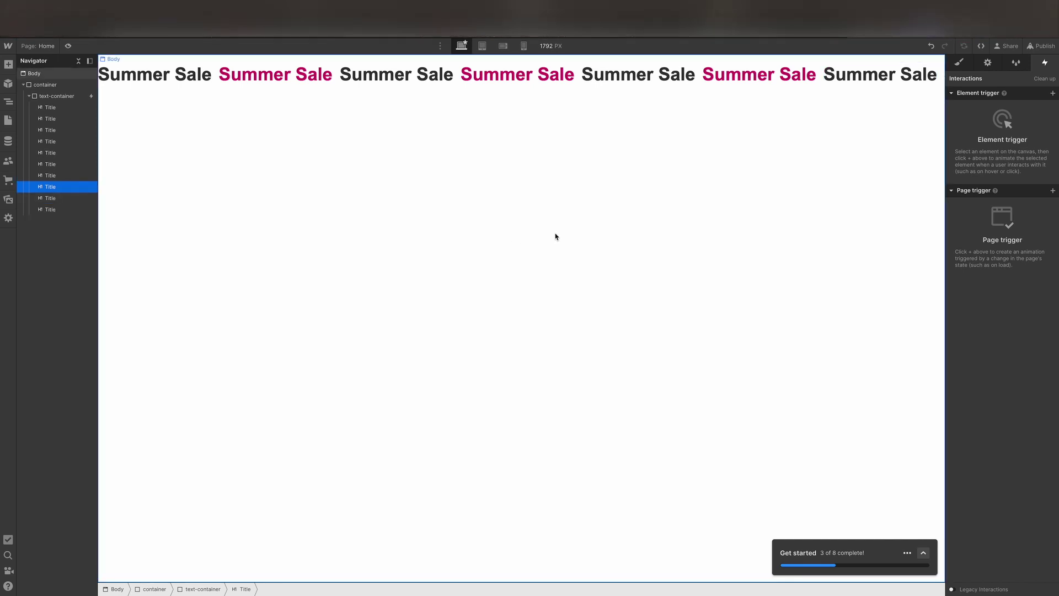
click(68, 46)
key(super+shift+p)
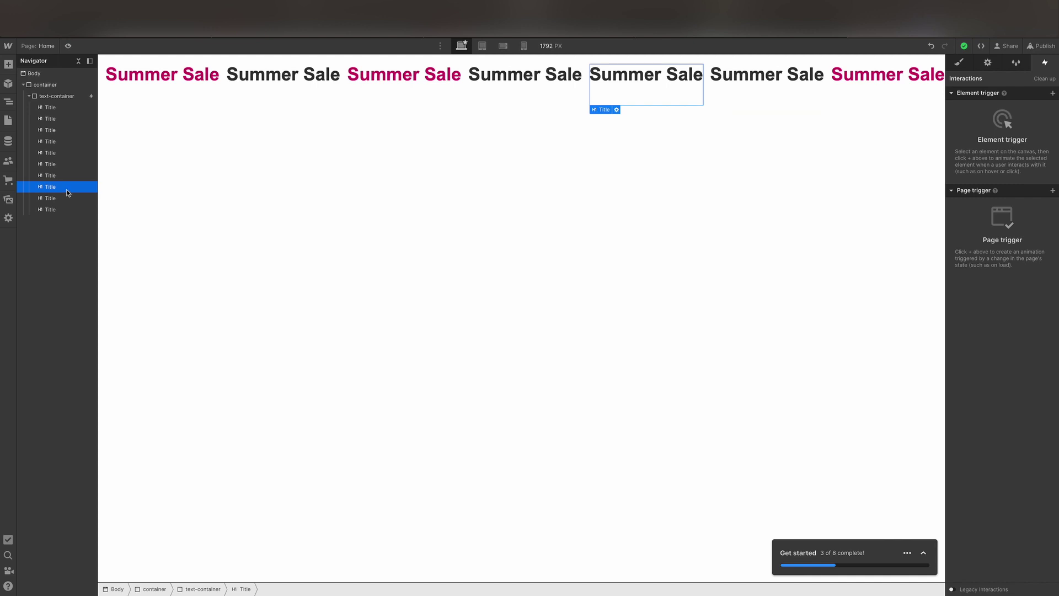
key(Delete)
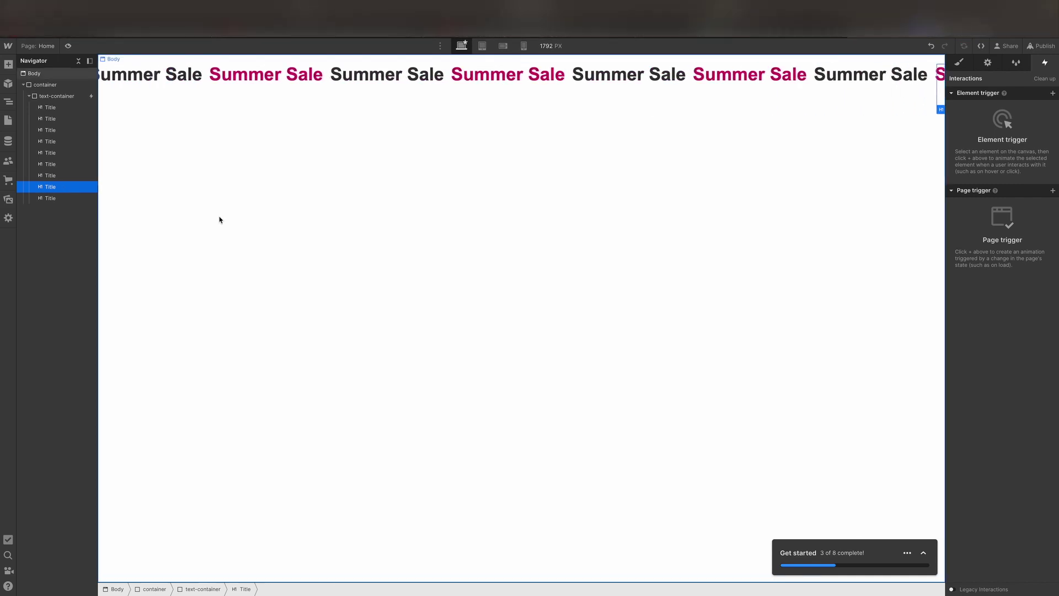
Step: Set the overflow of text-container to hidden in its styles
click(64, 98)
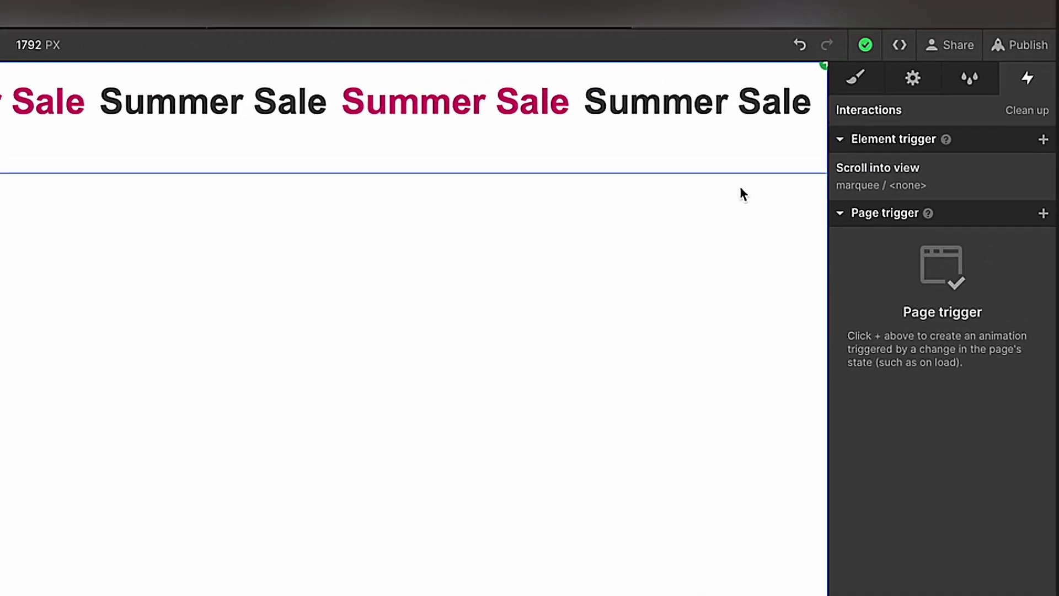
click(853, 82)
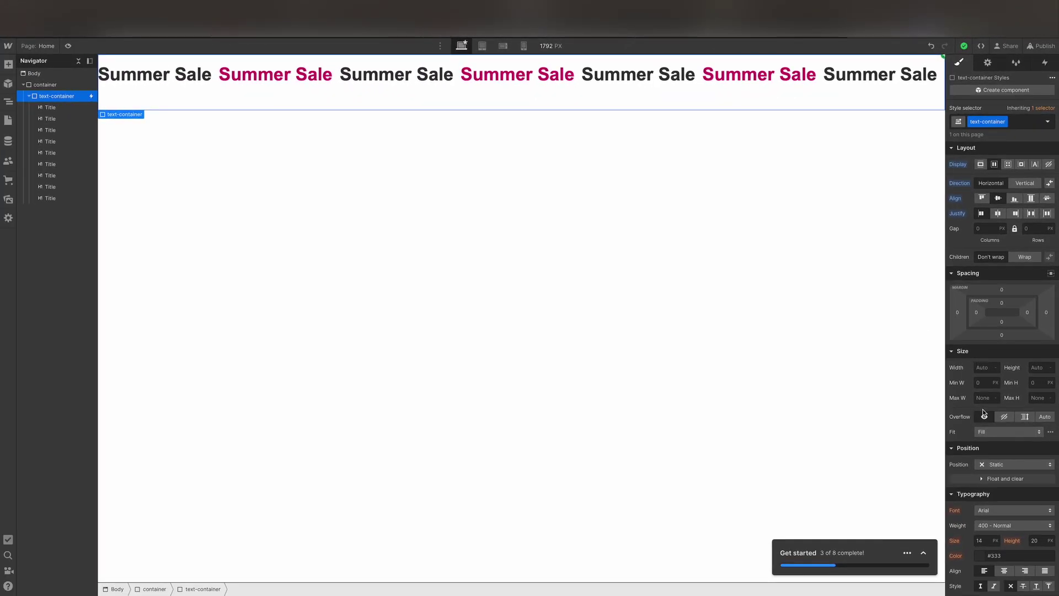
click(1003, 416)
Step: Preview the looping marquee from text-container's scroll-into-view interaction and in the full page preview
click(1045, 64)
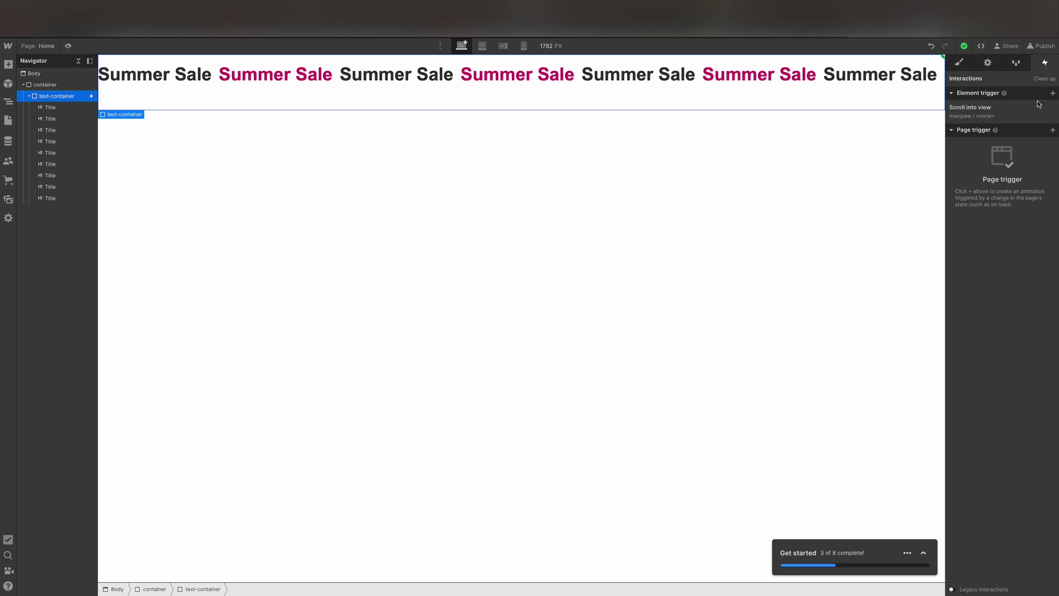
click(983, 110)
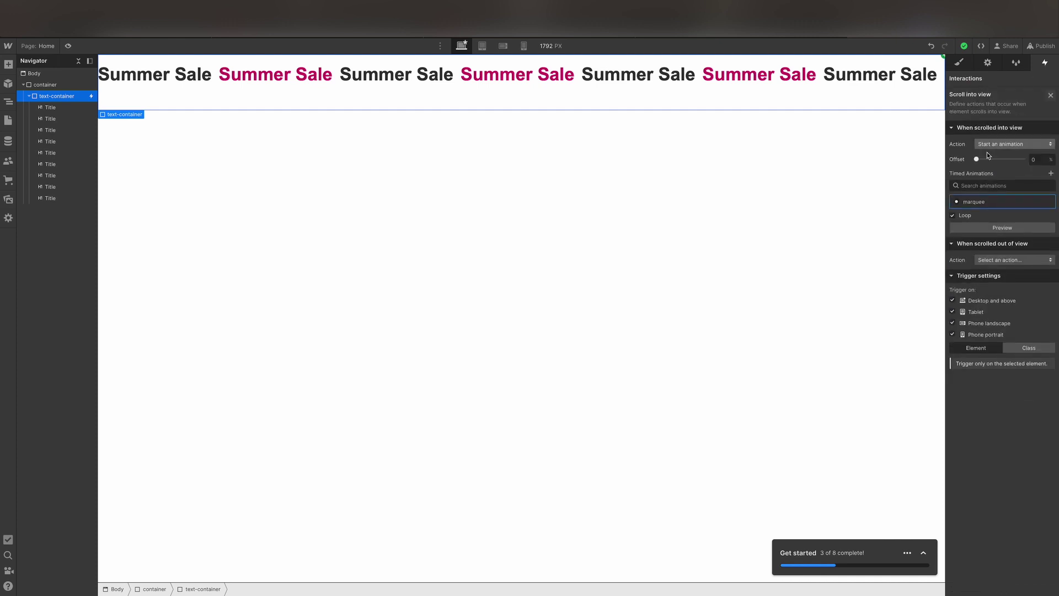
click(987, 228)
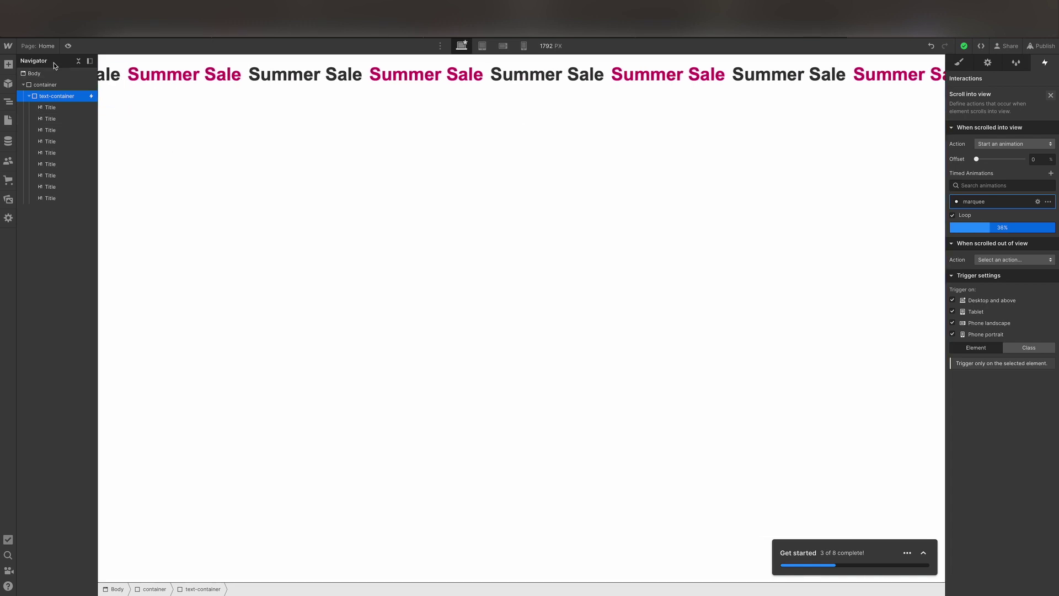
click(67, 47)
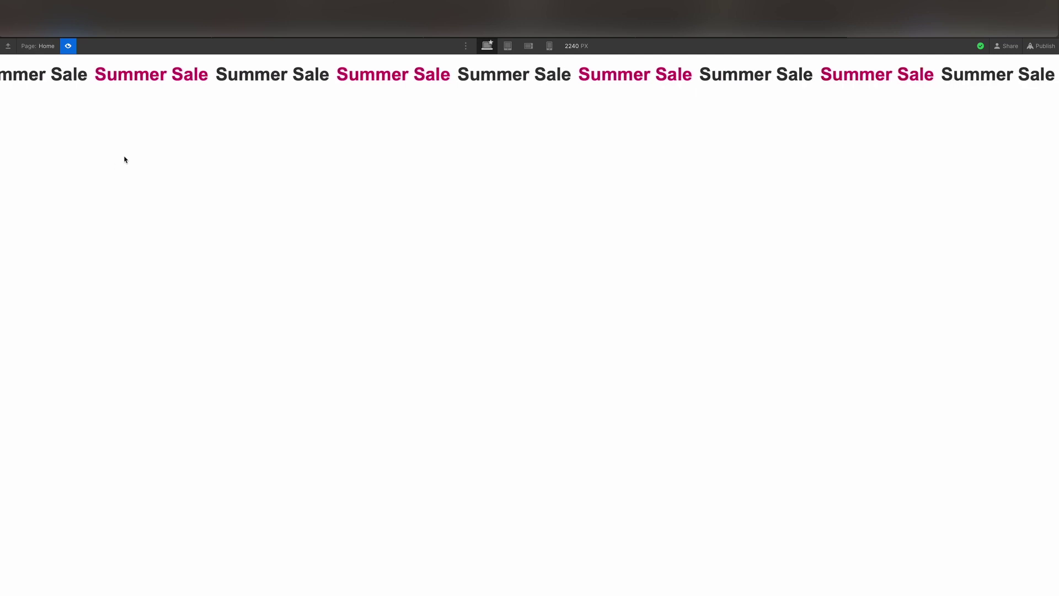
click(68, 46)
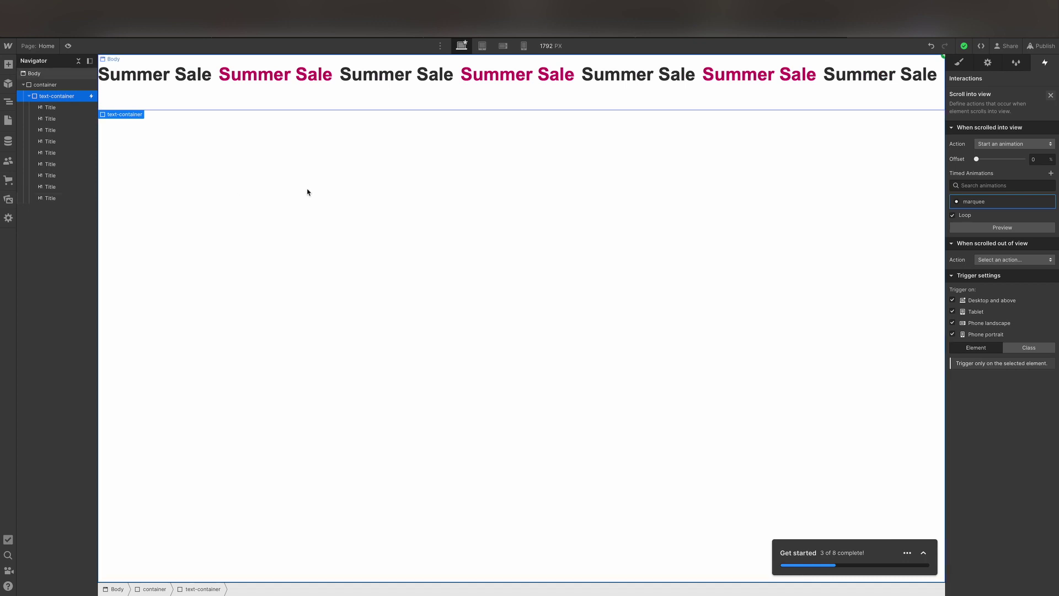
key(ctrl+shift+p)
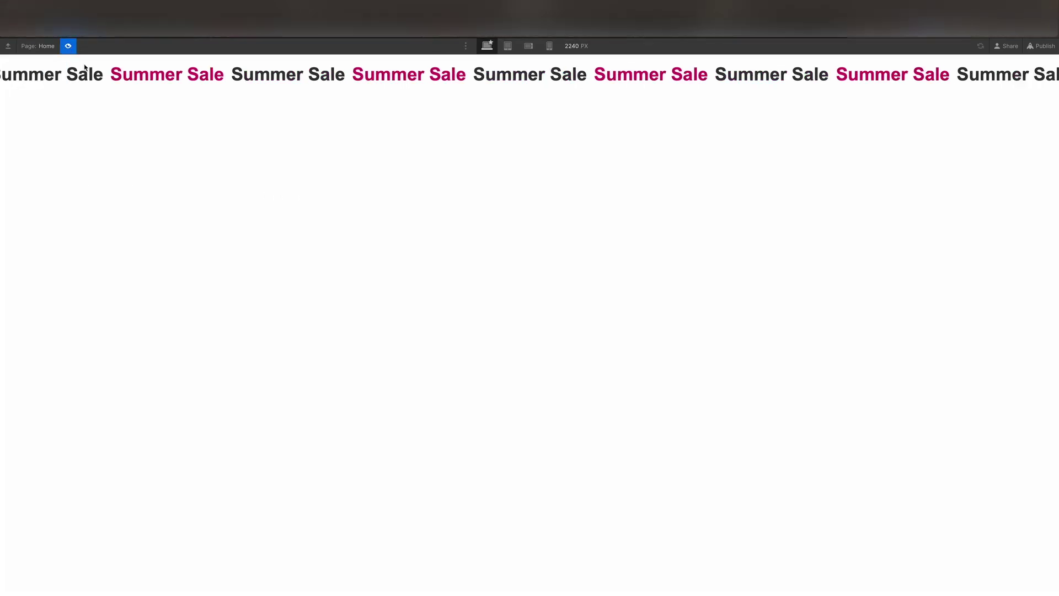